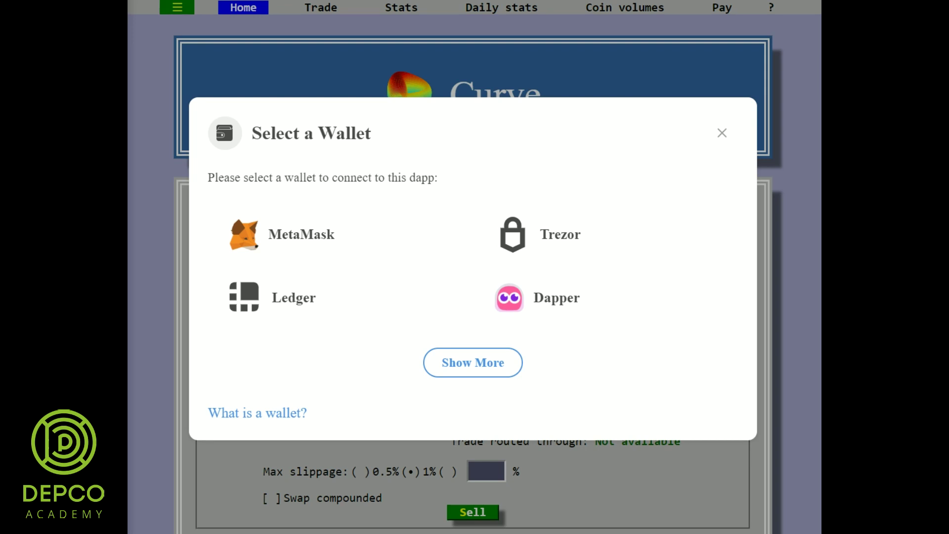
- Check the MetaMask option in the wallet selection, return to the wallet list and show all supported wallets
{"action": "left_click_drag", "start_coordinate": [251, 132], "coordinate": [370, 133]}
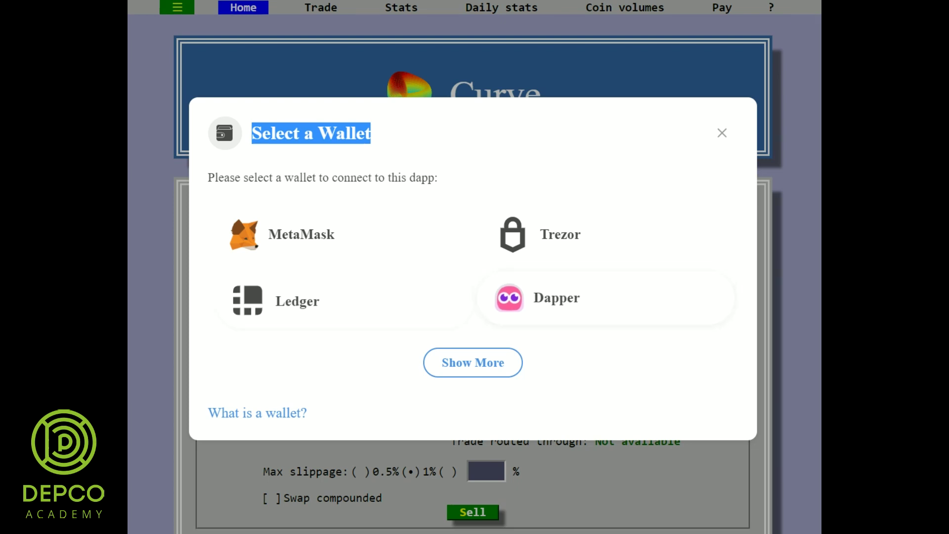
{"action": "left_click", "coordinate": [305, 237]}
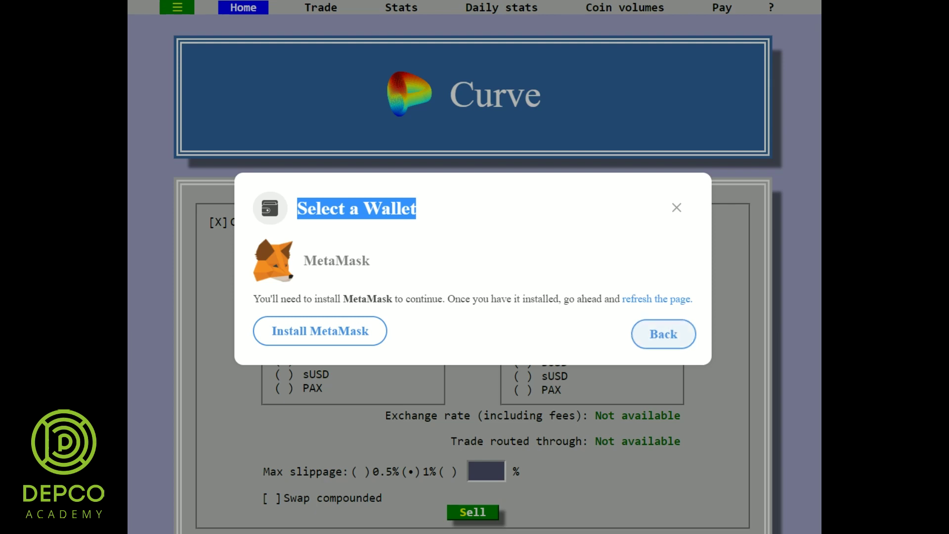
{"action": "left_click", "coordinate": [663, 334]}
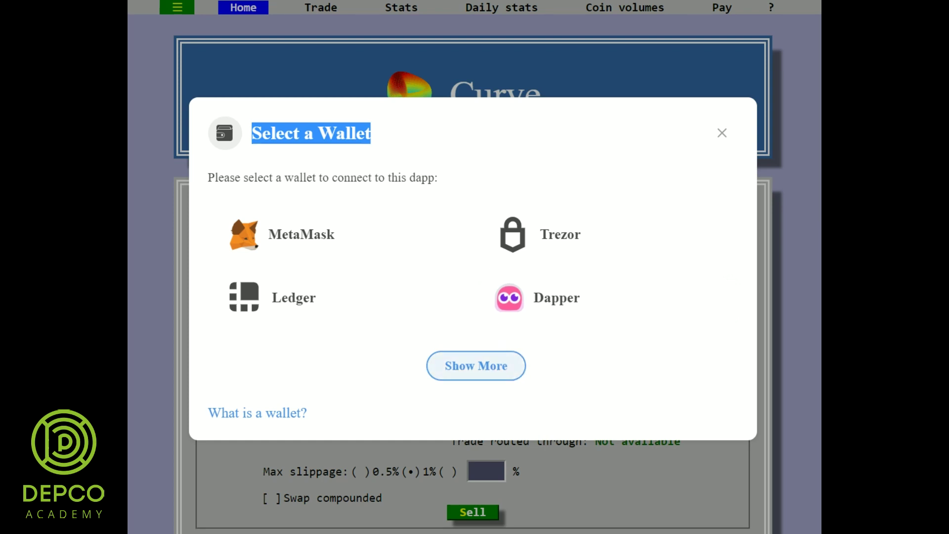
{"action": "left_click", "coordinate": [476, 366]}
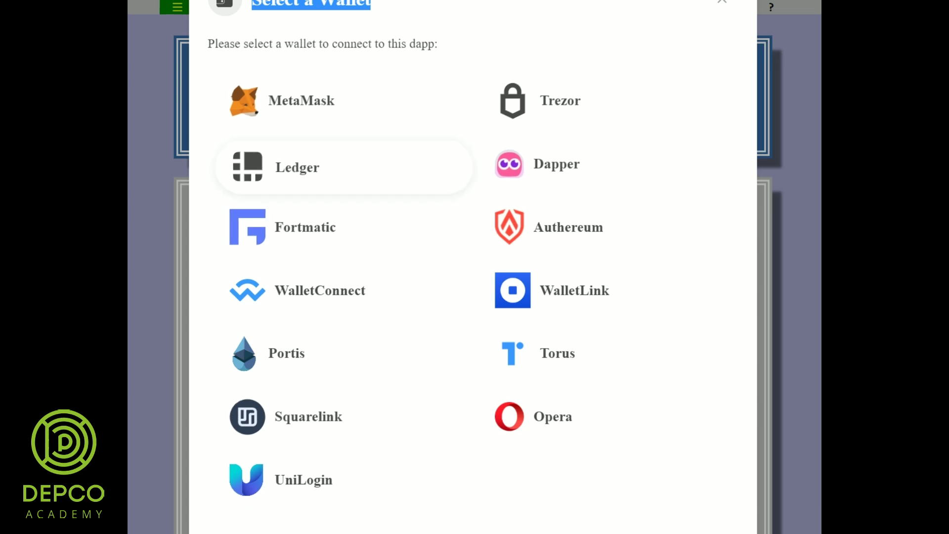
- Open the Ledger hardware wallet connection options and dismiss them without connecting
{"action": "left_click", "coordinate": [296, 167]}
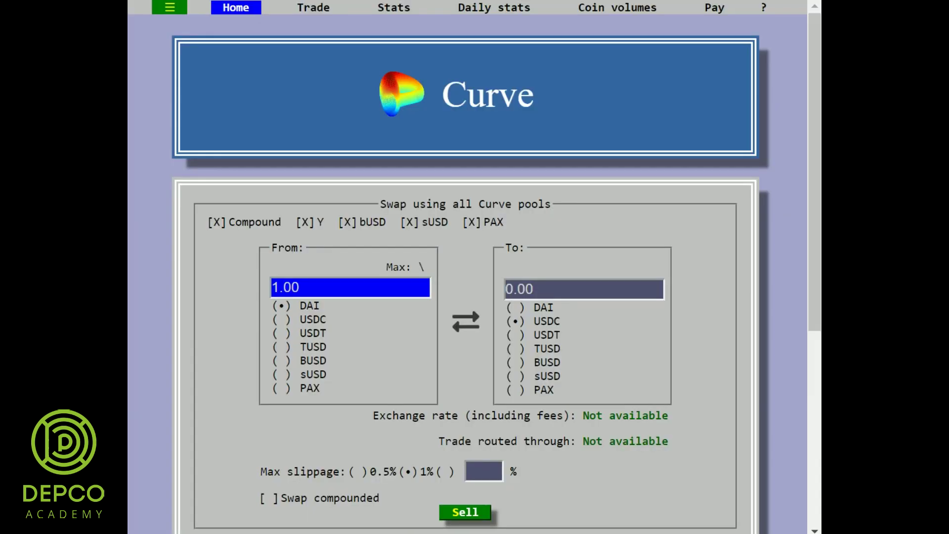
{"action": "left_click", "coordinate": [472, 295]}
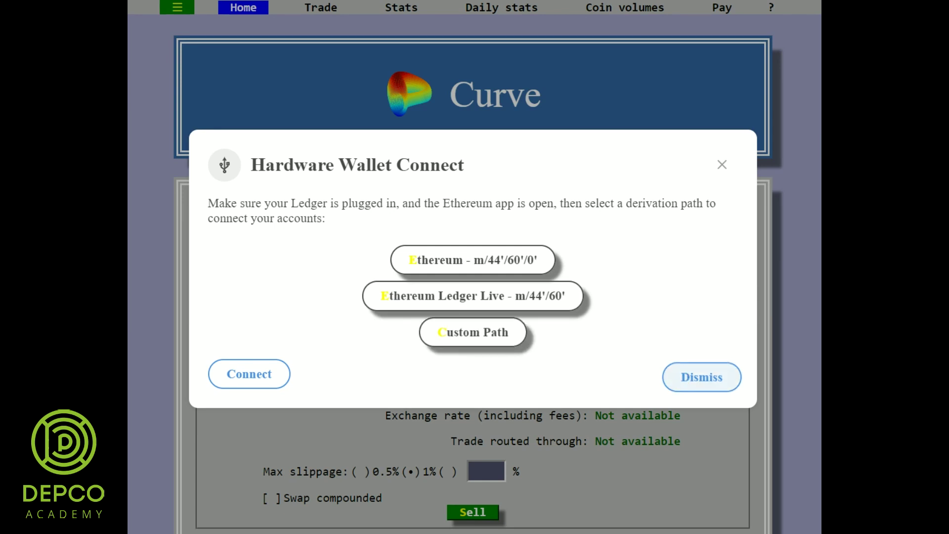
{"action": "left_click", "coordinate": [698, 373]}
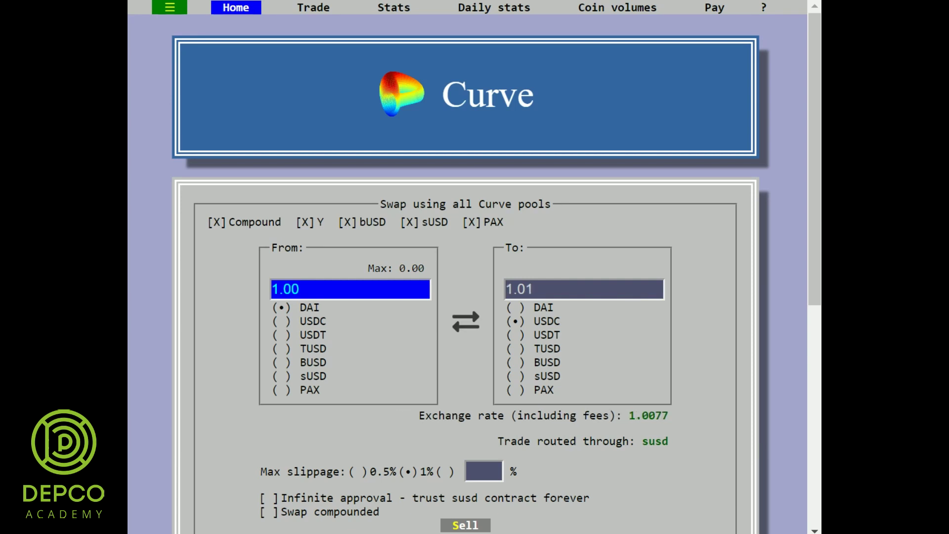
- Compare the exchange rates for swapping 1.00 DAI to USDC and 1.00 USDC to DAI by switching the swap direction
{"action": "scroll", "coordinate": [467, 267], "scroll_direction": "down", "scroll_amount": 1}
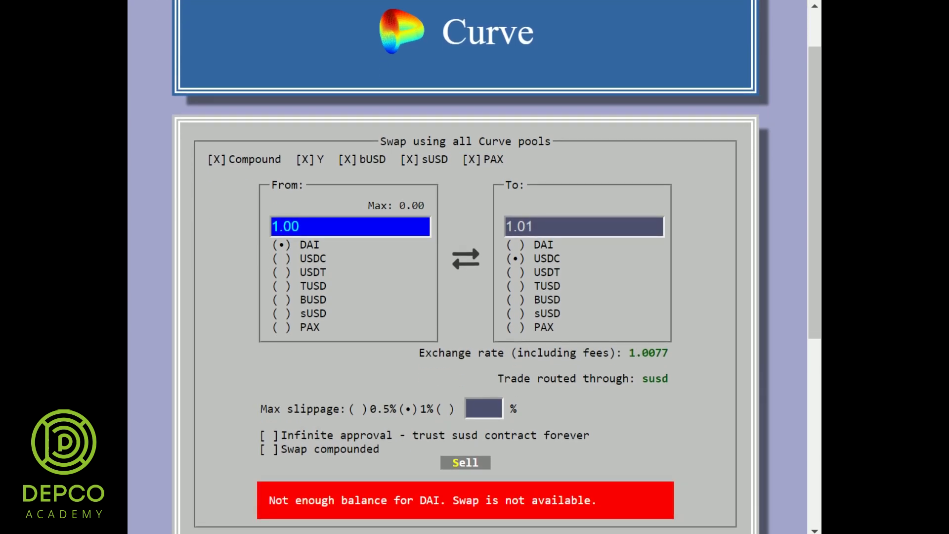
{"action": "left_click", "coordinate": [280, 258]}
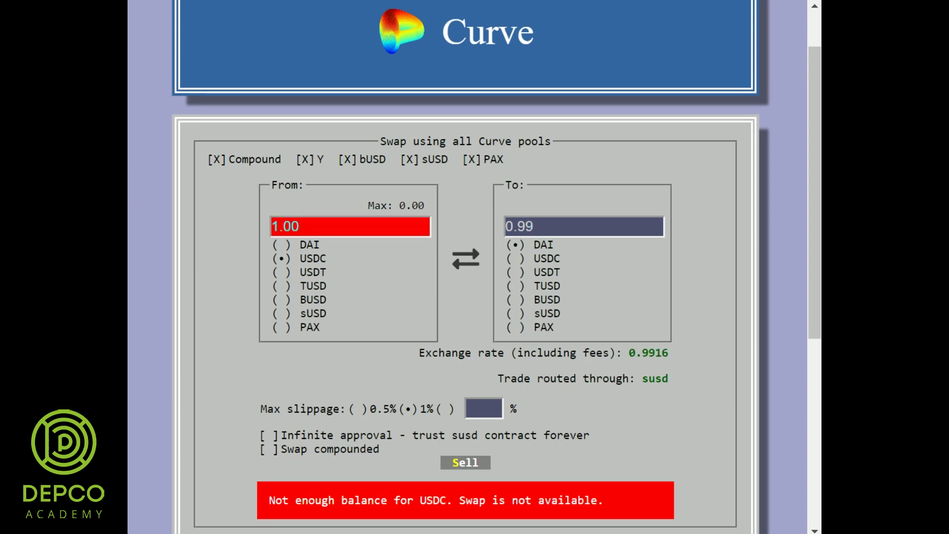
{"action": "left_click", "coordinate": [280, 245]}
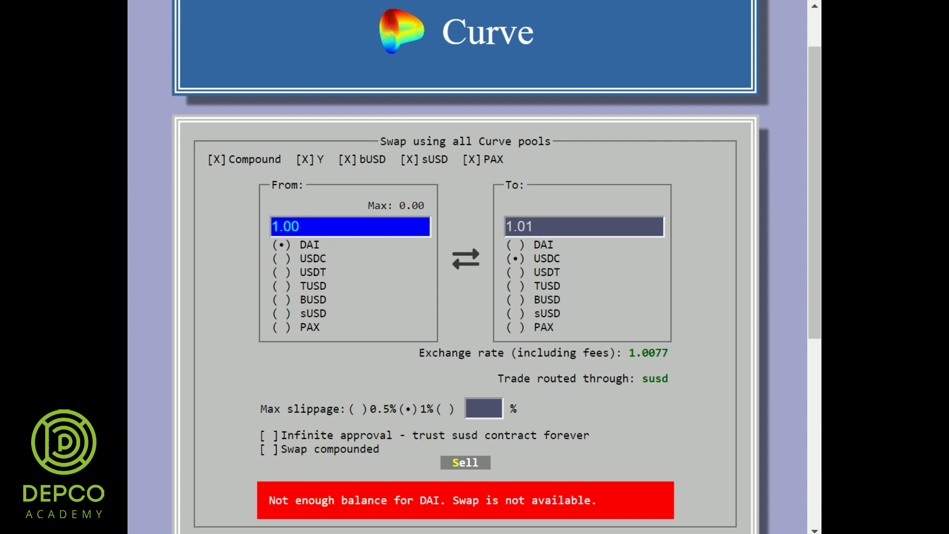
{"action": "left_click_drag", "start_coordinate": [533, 226], "coordinate": [505, 226]}
{"action": "left_click", "coordinate": [465, 259]}
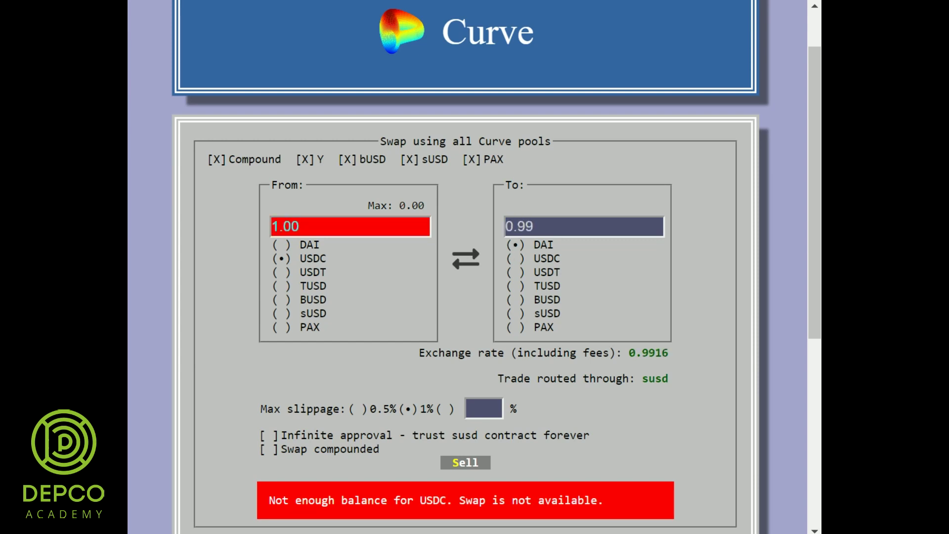
{"action": "mouse_move", "coordinate": [533, 226]}
{"action": "left_mouse_down"}
{"action": "mouse_move", "coordinate": [505, 226]}
{"action": "mouse_move", "coordinate": [534, 226]}
{"action": "left_mouse_up"}
- Preview swapping USDT, TUSD, BUSD, sUSD and PAX to USDC, finishing with USDT as the source coin
{"action": "left_click", "coordinate": [281, 272]}
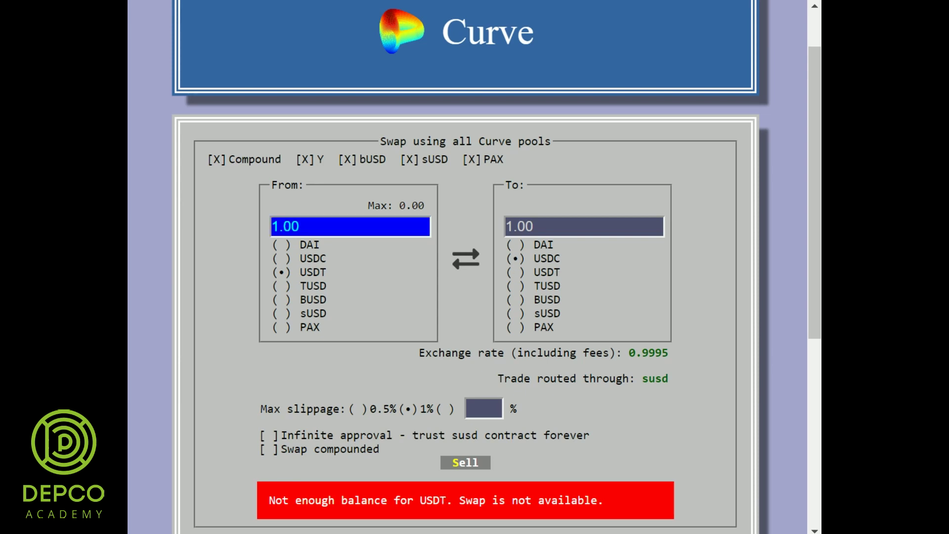
{"action": "left_click", "coordinate": [282, 286]}
{"action": "left_click", "coordinate": [281, 299]}
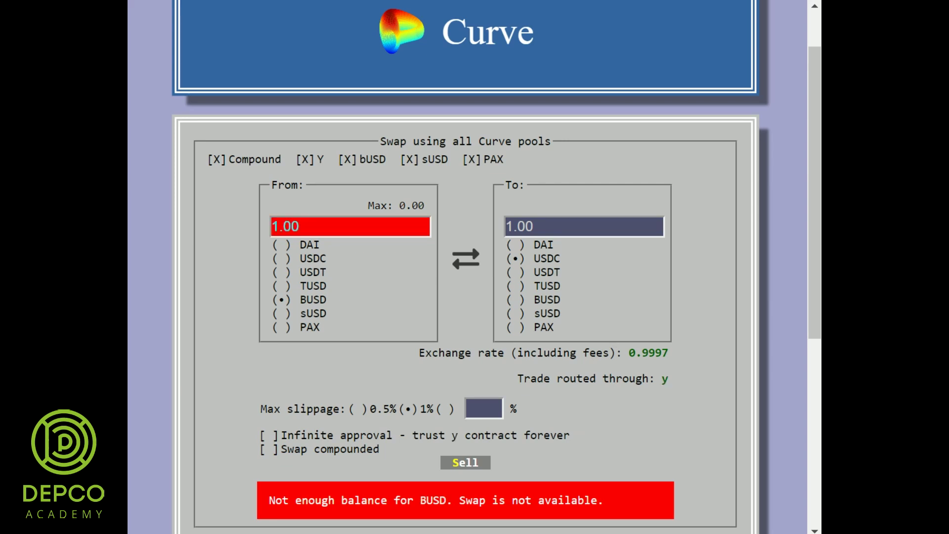
{"action": "left_click", "coordinate": [281, 313]}
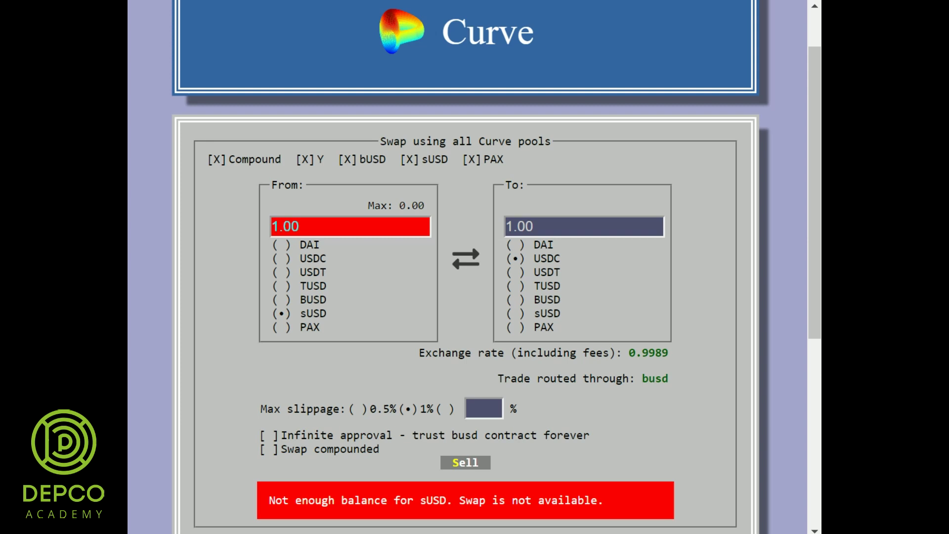
{"action": "left_click", "coordinate": [282, 327]}
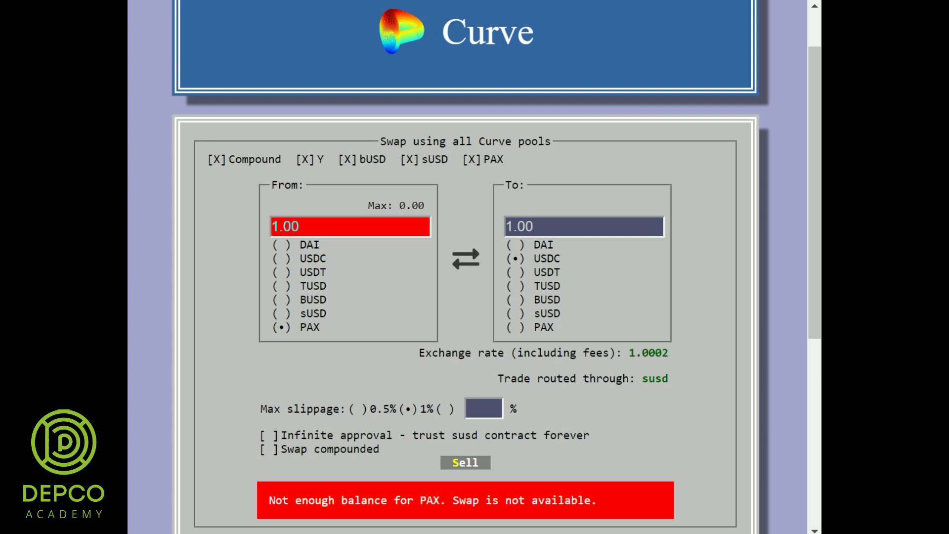
{"action": "left_click", "coordinate": [282, 272]}
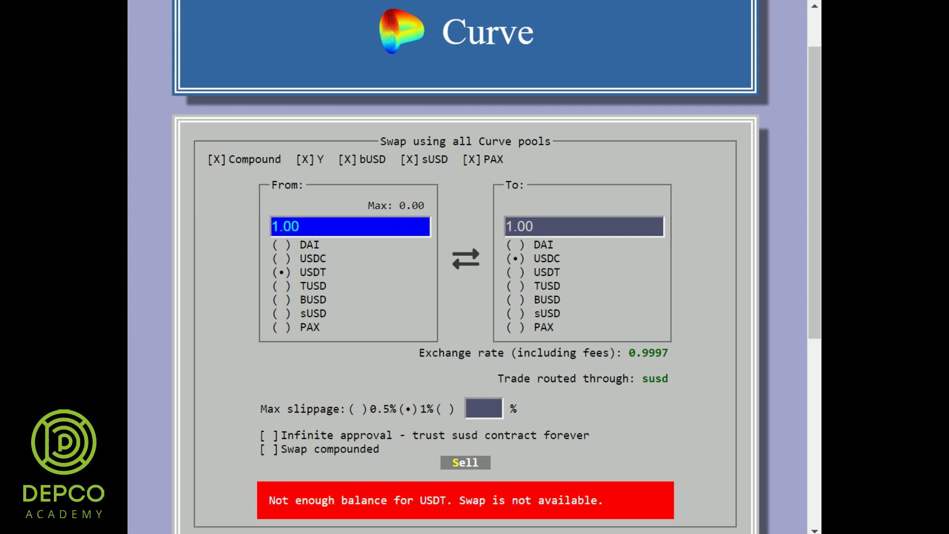
- Examine the APY and volume of the Curve pools, along with the total pool deposits and daily volume
{"action": "scroll", "coordinate": [496, 267], "scroll_direction": "down", "scroll_amount": 3}
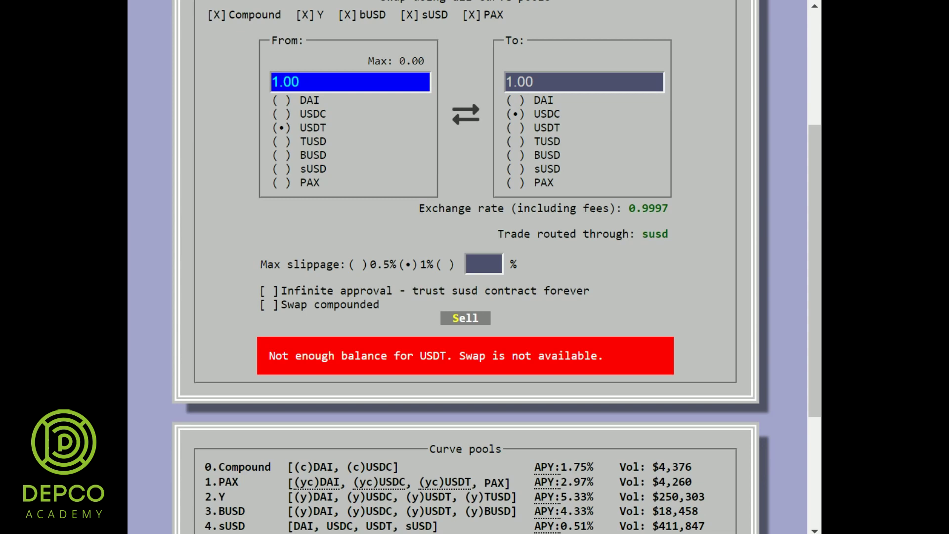
{"action": "scroll", "coordinate": [496, 267], "scroll_direction": "down", "scroll_amount": 2}
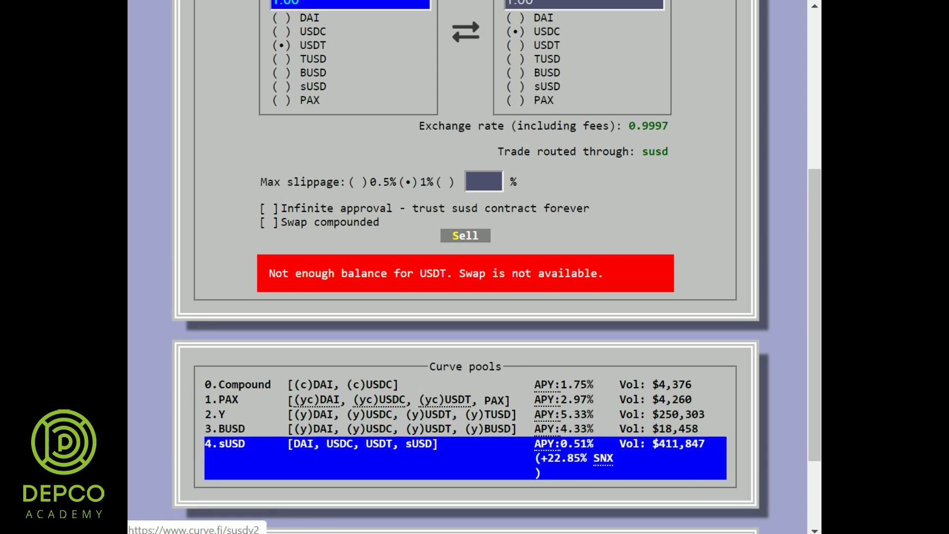
{"action": "scroll", "coordinate": [475, 267], "scroll_direction": "down", "scroll_amount": 2}
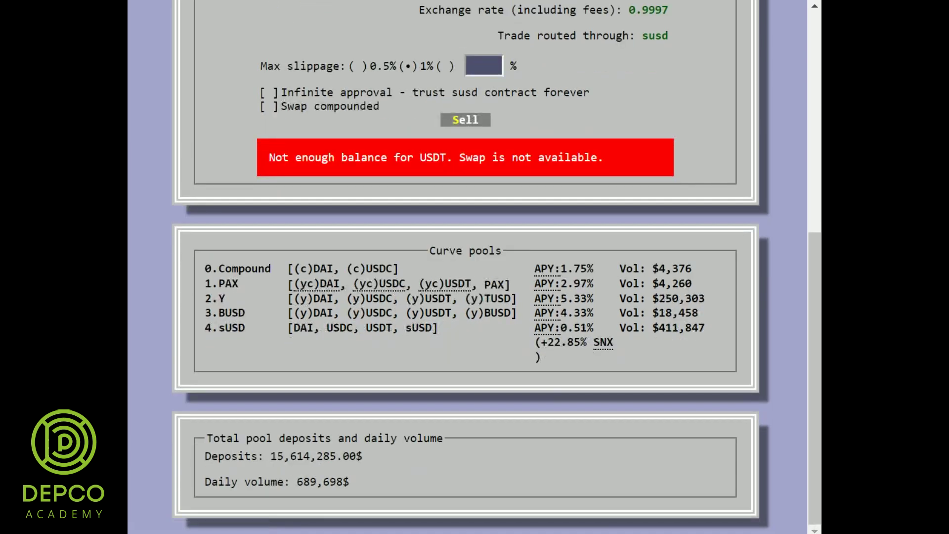
{"action": "left_click_drag", "start_coordinate": [363, 455], "coordinate": [270, 456]}
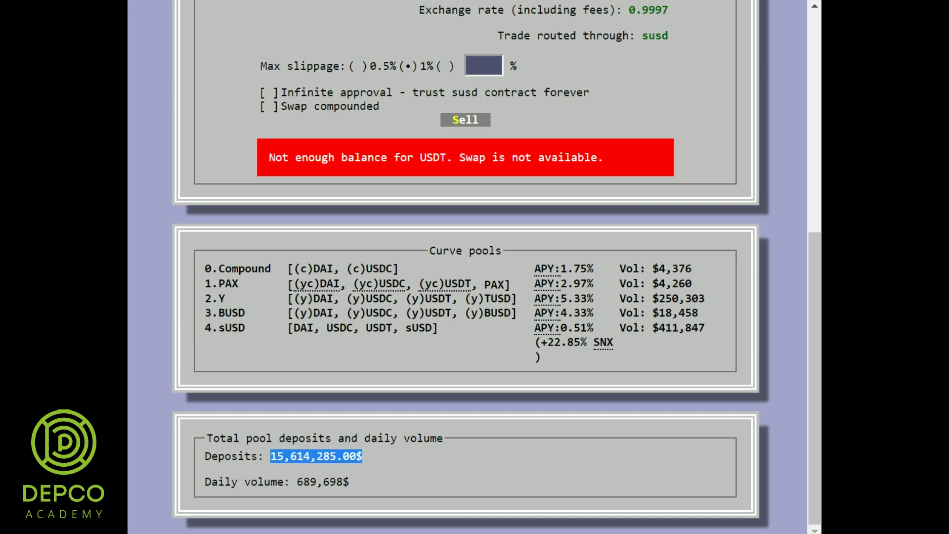
{"action": "left_click_drag", "start_coordinate": [289, 481], "coordinate": [349, 482]}
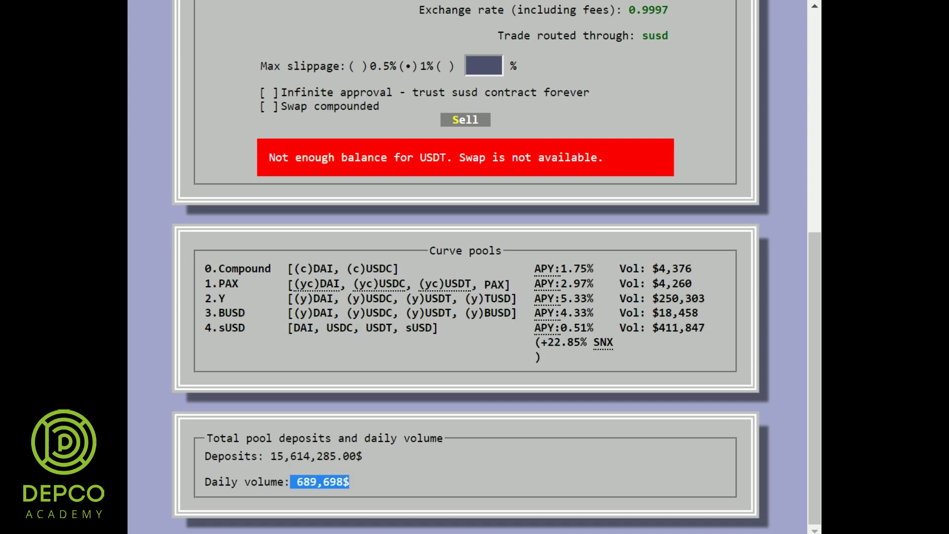
{"action": "left_click", "coordinate": [349, 481]}
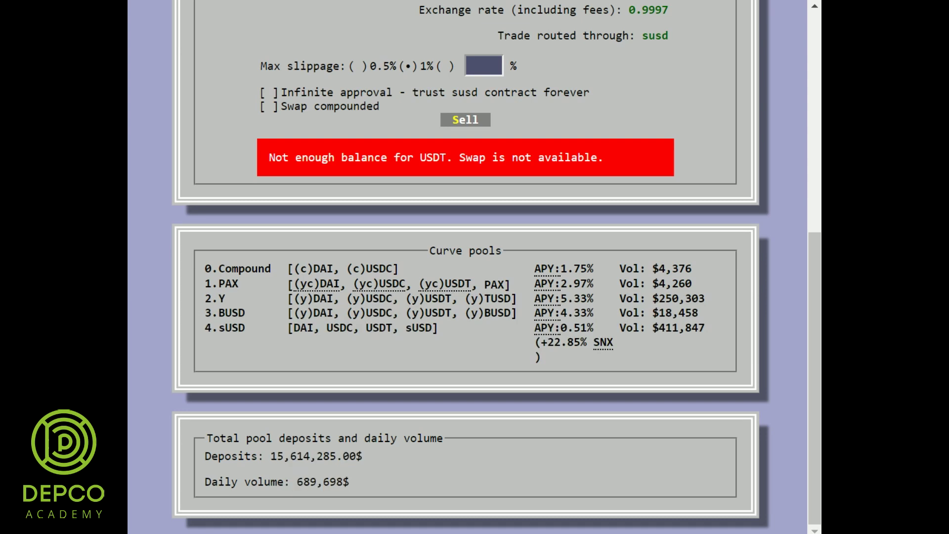
- Open the Trade page and examine the DAI-USDC candlestick price chart
{"action": "scroll", "coordinate": [474, 267], "scroll_direction": "up", "scroll_amount": 3}
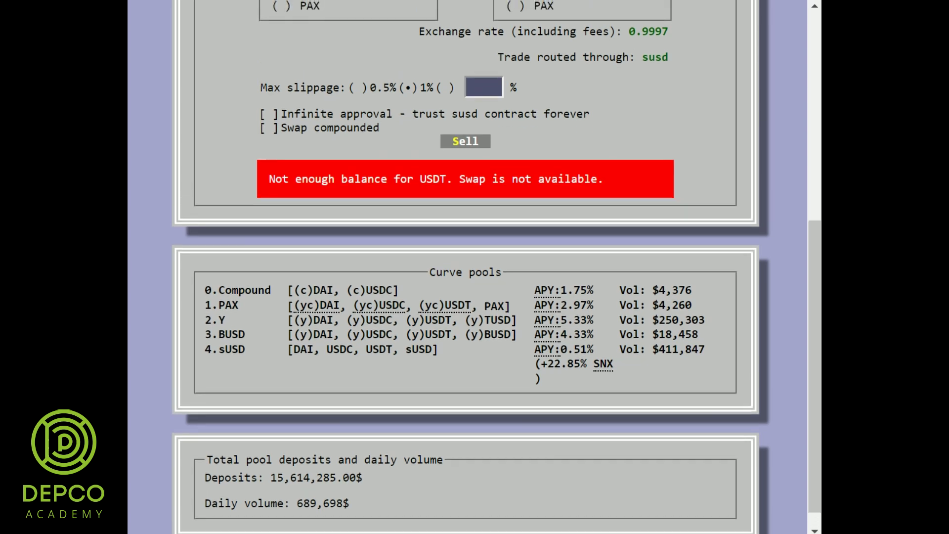
{"action": "scroll", "coordinate": [474, 267], "scroll_direction": "up", "scroll_amount": 7}
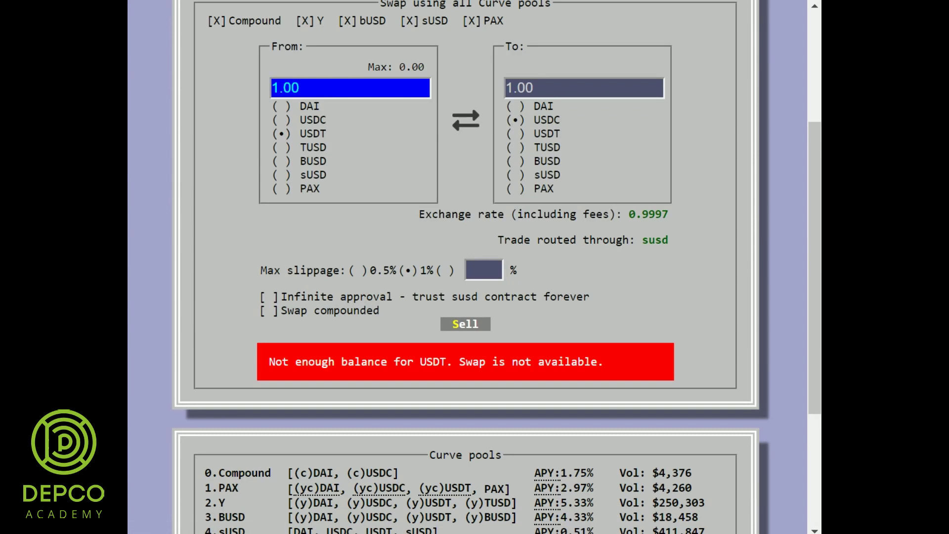
{"action": "scroll", "coordinate": [474, 267], "scroll_direction": "up", "scroll_amount": 10}
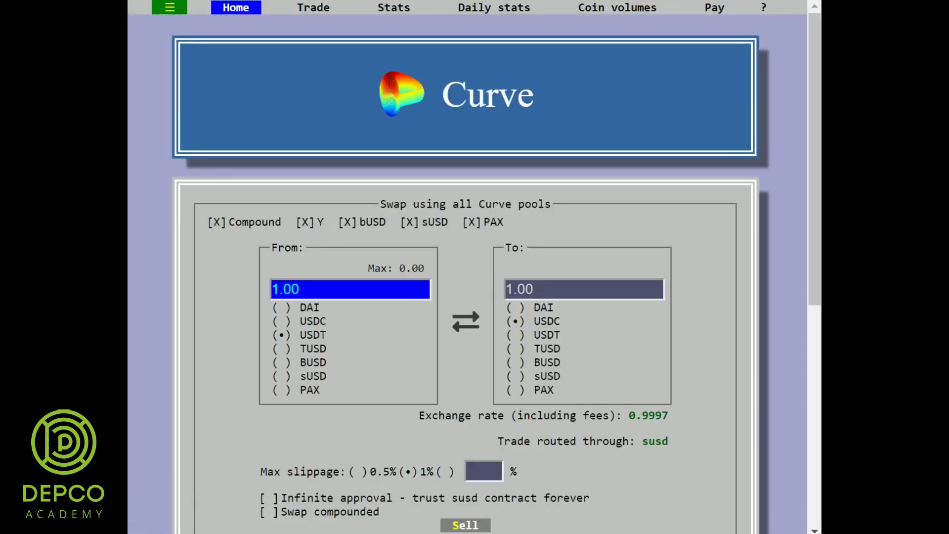
{"action": "left_click", "coordinate": [313, 7]}
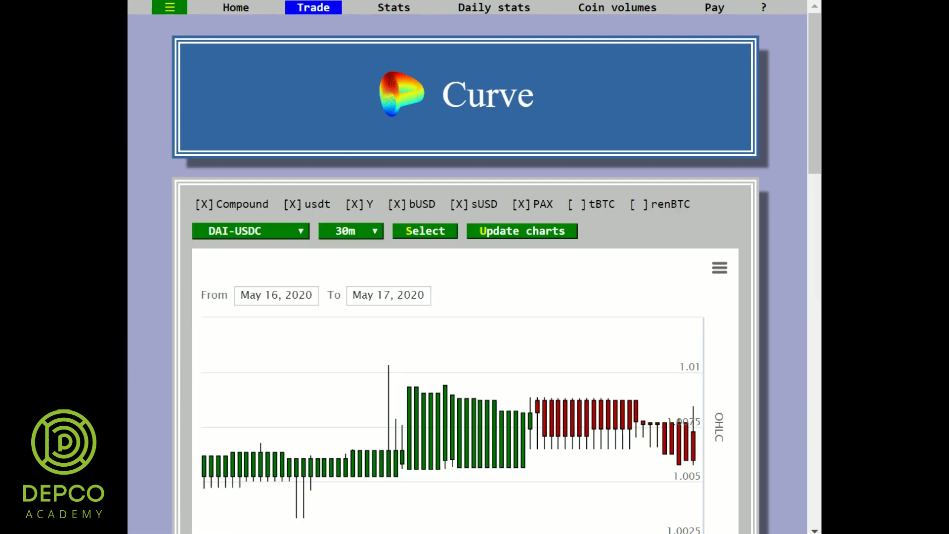
{"action": "scroll", "coordinate": [477, 237], "scroll_direction": "down", "scroll_amount": 3}
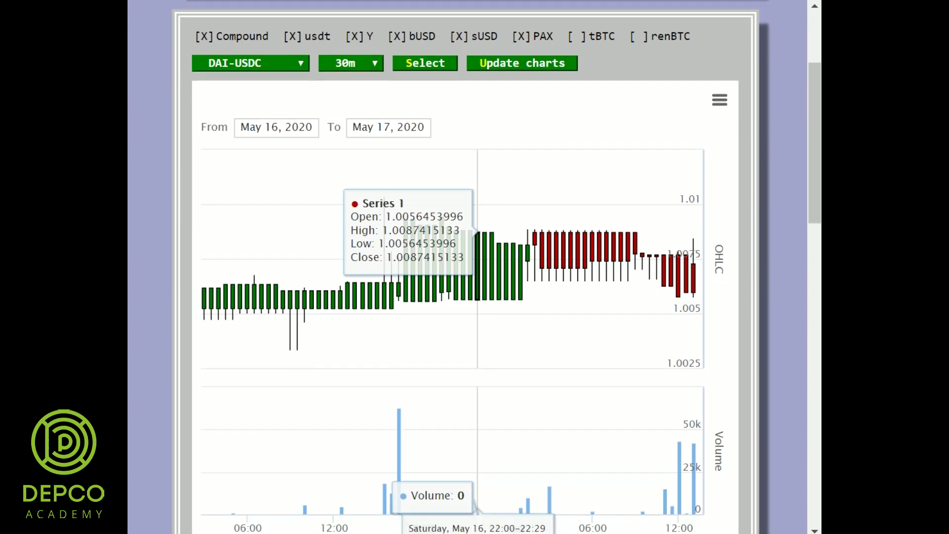
{"action": "scroll", "coordinate": [477, 296], "scroll_direction": "down", "scroll_amount": 2}
{"action": "scroll", "coordinate": [477, 297], "scroll_direction": "up", "scroll_amount": 3}
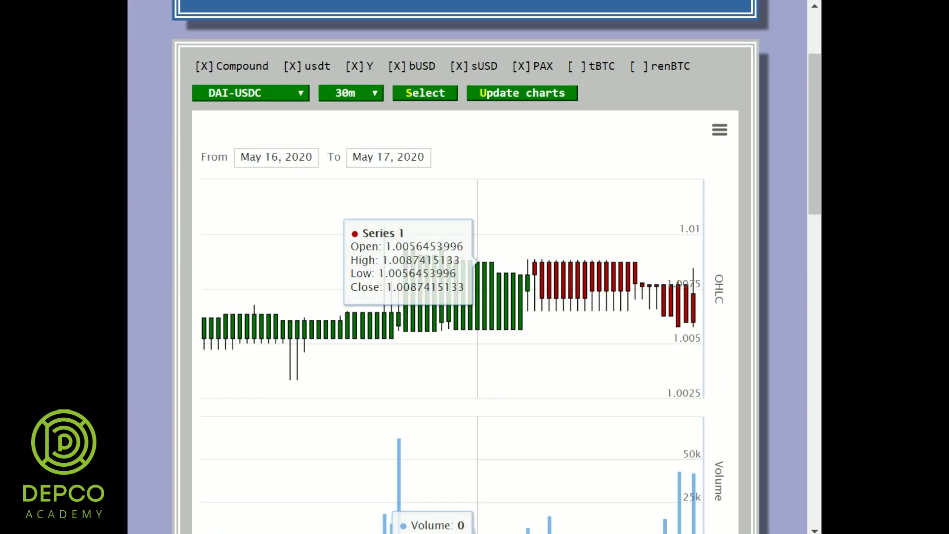
{"action": "scroll", "coordinate": [477, 297], "scroll_direction": "up", "scroll_amount": 1}
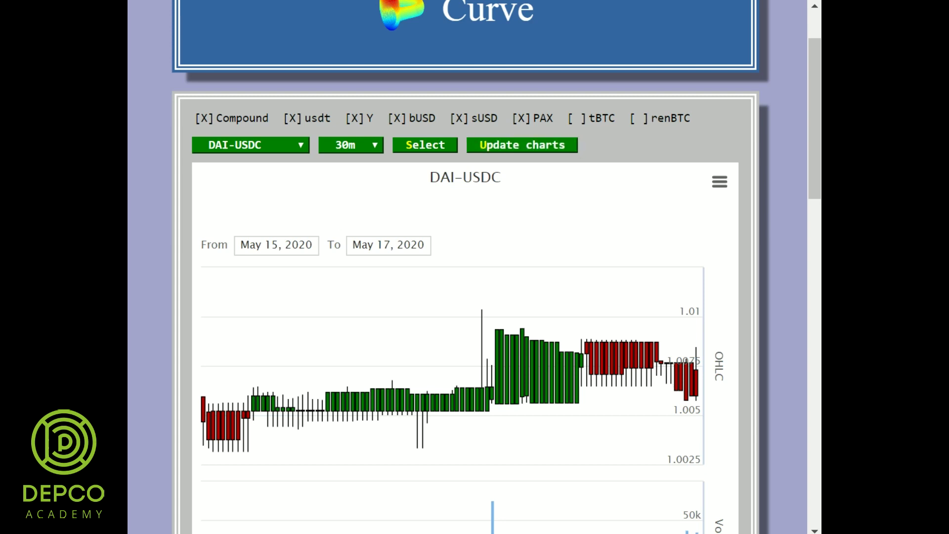
{"action": "mouse_move", "coordinate": [456, 397]}
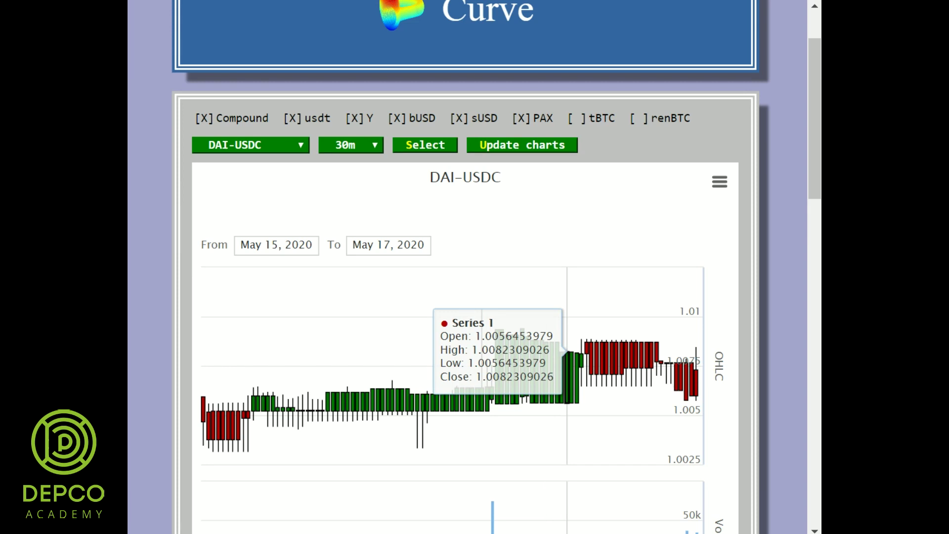
- Inspect the swap amounts in the form below the depth chart and reverse the direction to USDC to DAI
{"action": "scroll", "coordinate": [494, 267], "scroll_direction": "down", "scroll_amount": 8}
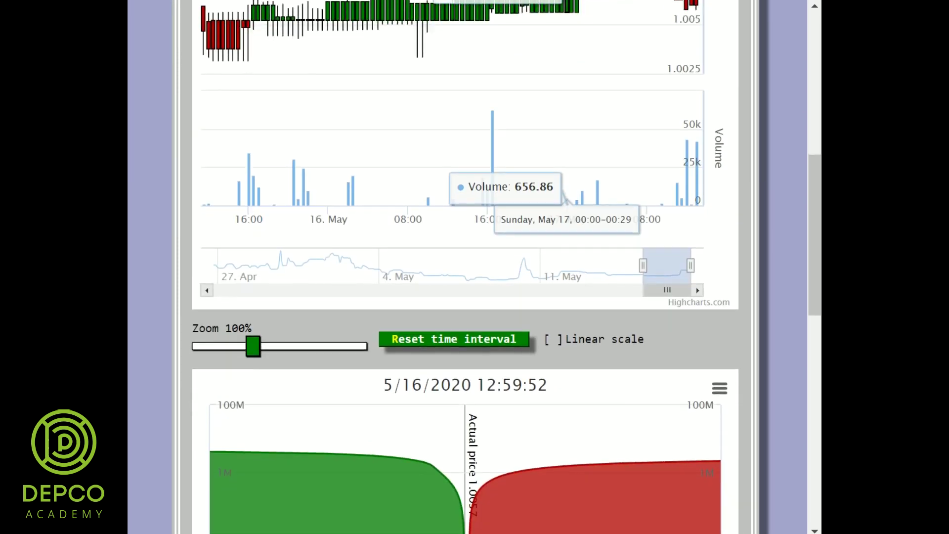
{"action": "scroll", "coordinate": [565, 199], "scroll_direction": "down", "scroll_amount": 3}
{"action": "scroll", "coordinate": [494, 266], "scroll_direction": "down", "scroll_amount": 9}
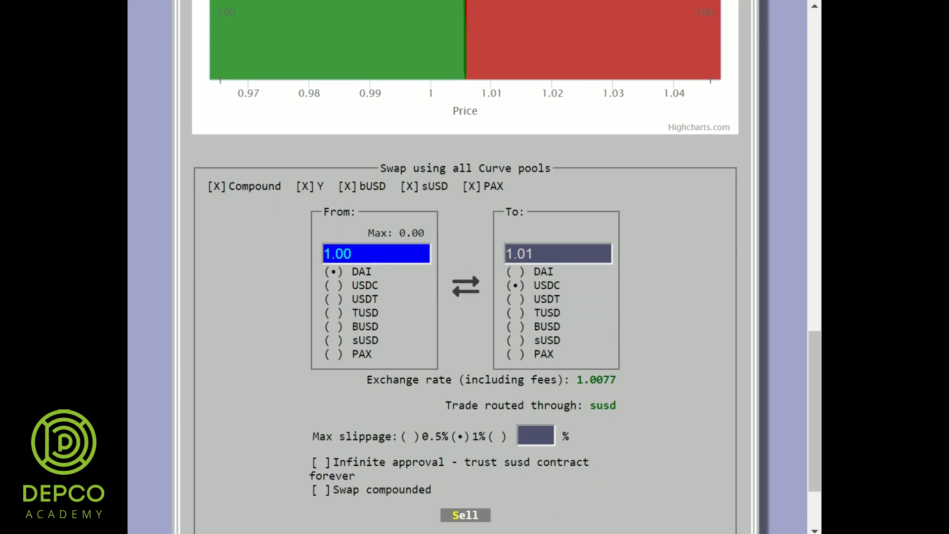
{"action": "double_click", "coordinate": [351, 253]}
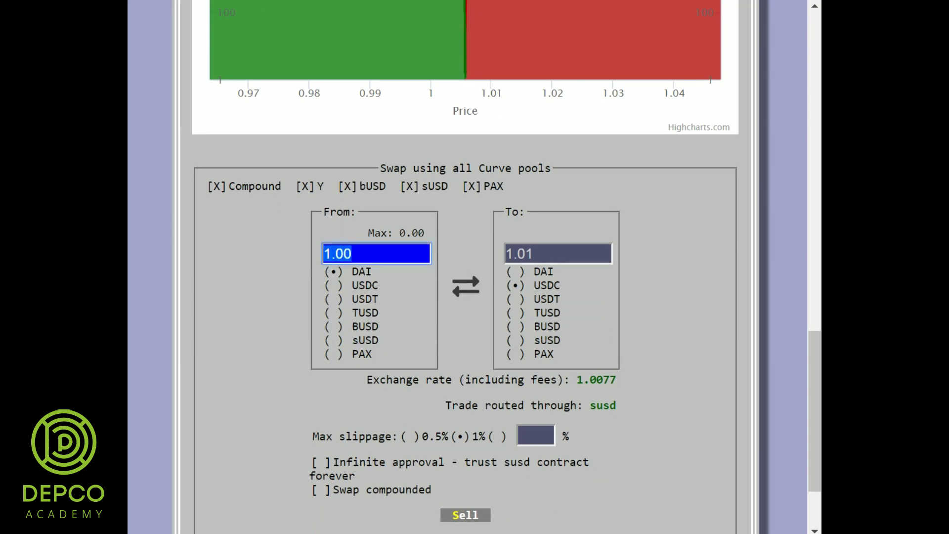
{"action": "double_click", "coordinate": [519, 253]}
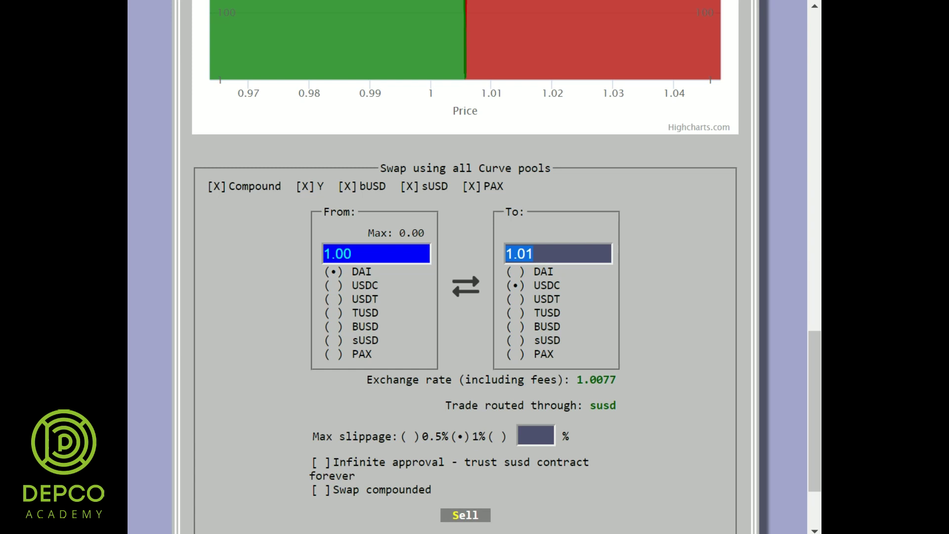
{"action": "left_click", "coordinate": [519, 254]}
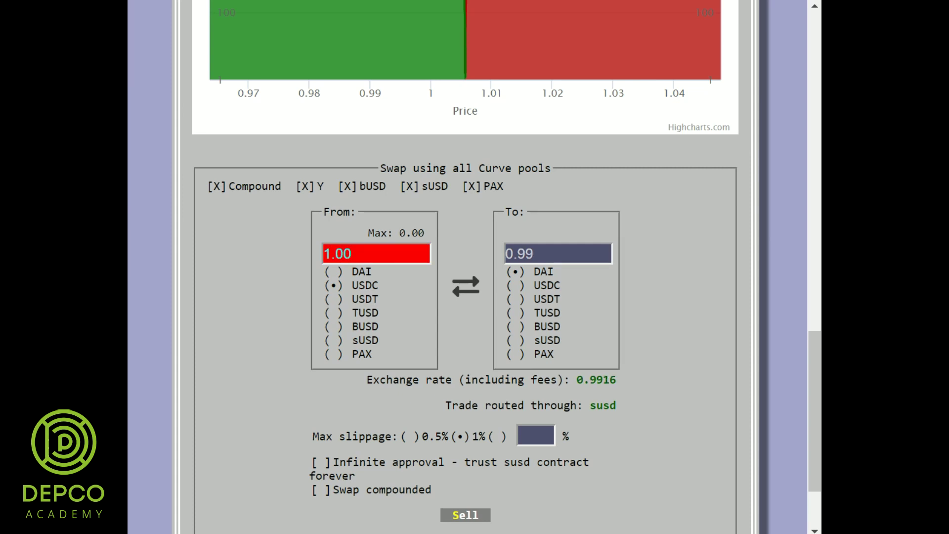
- Switch the swap's source coin back to DAI with USDC as the target and inspect the swap amounts
{"action": "left_click_drag", "start_coordinate": [534, 253], "coordinate": [505, 254]}
{"action": "left_click_drag", "start_coordinate": [352, 254], "coordinate": [323, 254]}
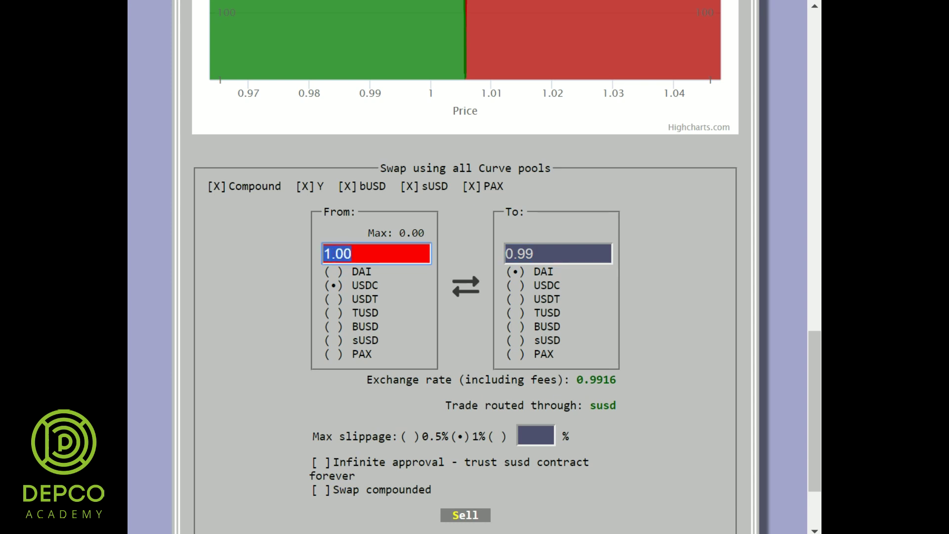
{"action": "left_click", "coordinate": [334, 271]}
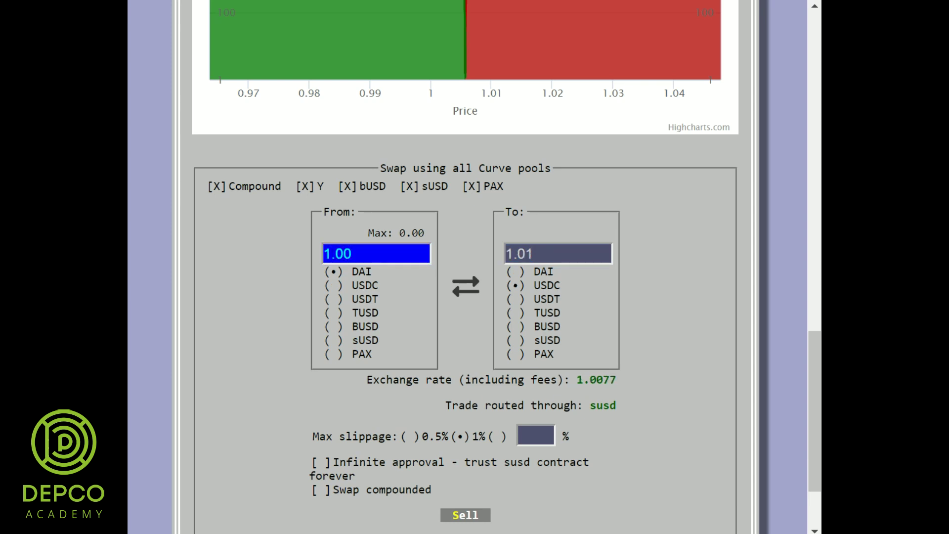
{"action": "left_click_drag", "start_coordinate": [534, 253], "coordinate": [505, 254]}
{"action": "left_click", "coordinate": [533, 253]}
{"action": "key", "text": "shift+Left"}
- Enter 1 as the custom max slippage percentage for the DAI to USDC swap and check the end of the form
{"action": "left_click", "coordinate": [536, 435]}
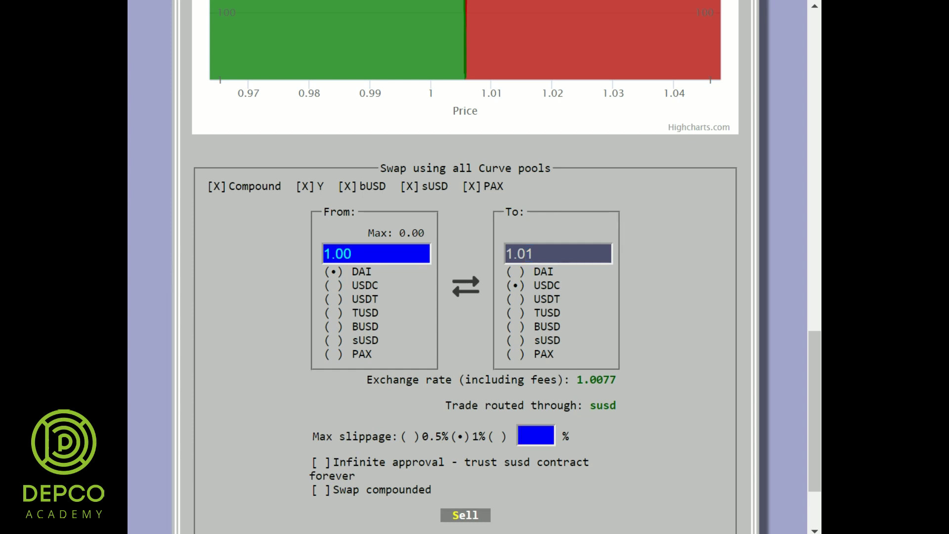
{"action": "type", "text": "23"}
{"action": "key", "text": "BackSpace"}
{"action": "type", "text": "1"}
{"action": "key", "text": "BackSpace"}
{"action": "key", "text": "BackSpace"}
{"action": "type", "text": "1"}
{"action": "scroll", "coordinate": [465, 296], "scroll_direction": "down", "scroll_amount": 2}
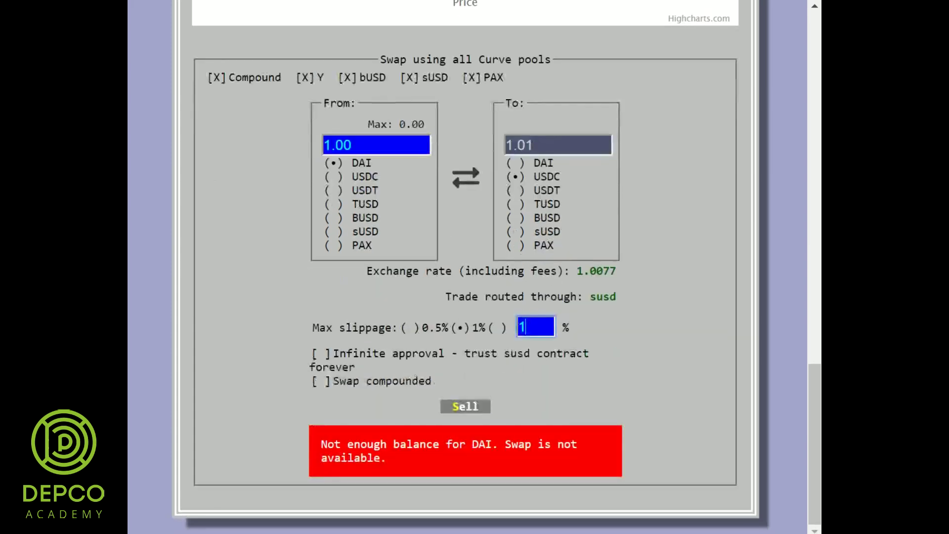
- Open the Stats page and apply 2020-02-27 as the start date of the compound.curve.fi profit chart
{"action": "scroll", "coordinate": [465, 267], "scroll_direction": "up", "scroll_amount": 20}
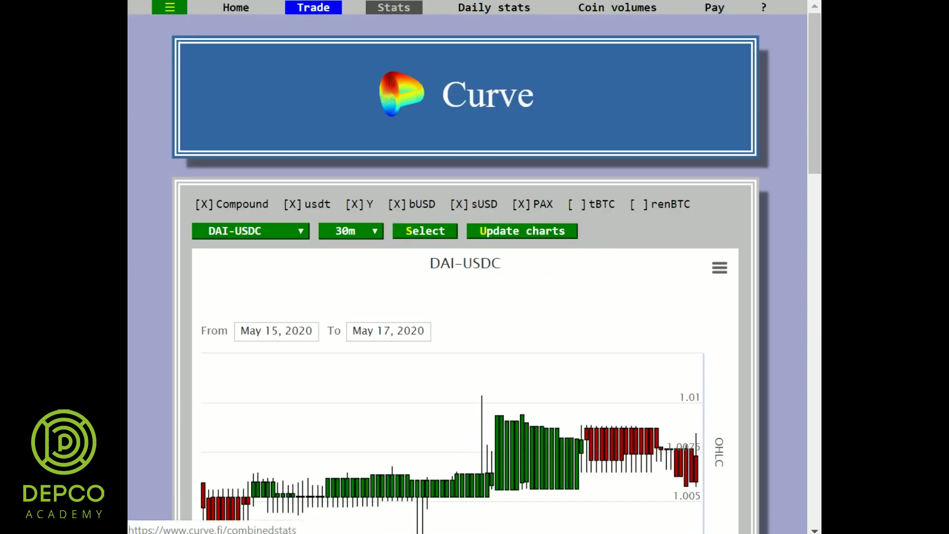
{"action": "left_click", "coordinate": [394, 7]}
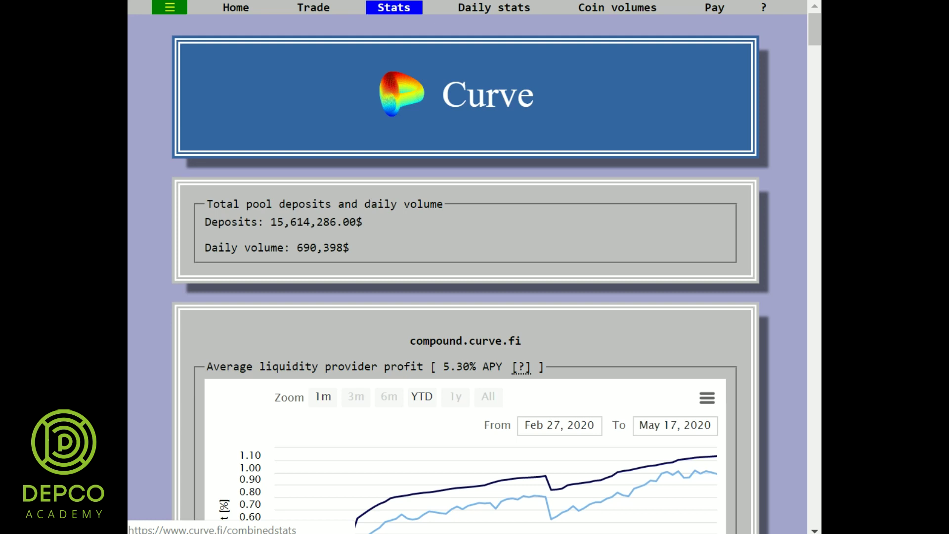
{"action": "scroll", "coordinate": [394, 7], "scroll_direction": "down", "scroll_amount": 1}
{"action": "scroll", "coordinate": [341, 336], "scroll_direction": "down", "scroll_amount": 3}
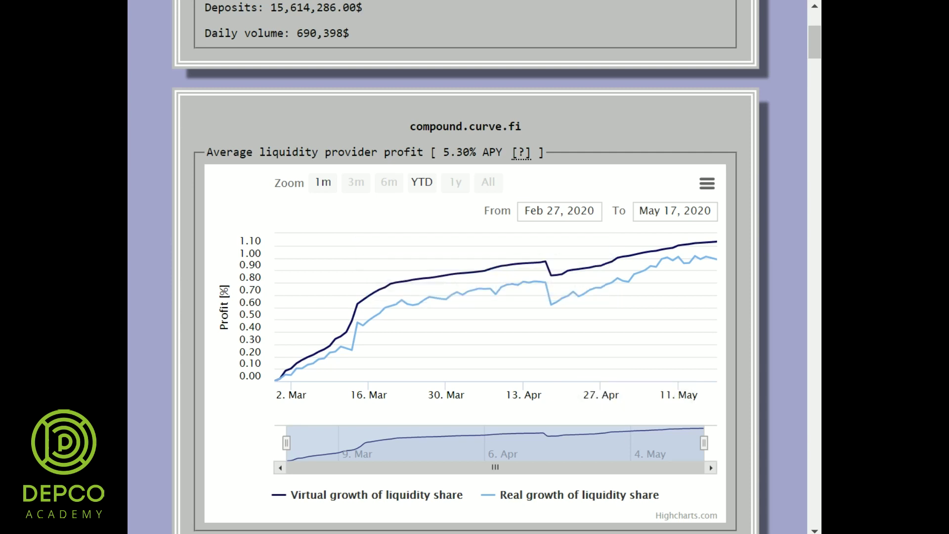
{"action": "left_click", "coordinate": [594, 212]}
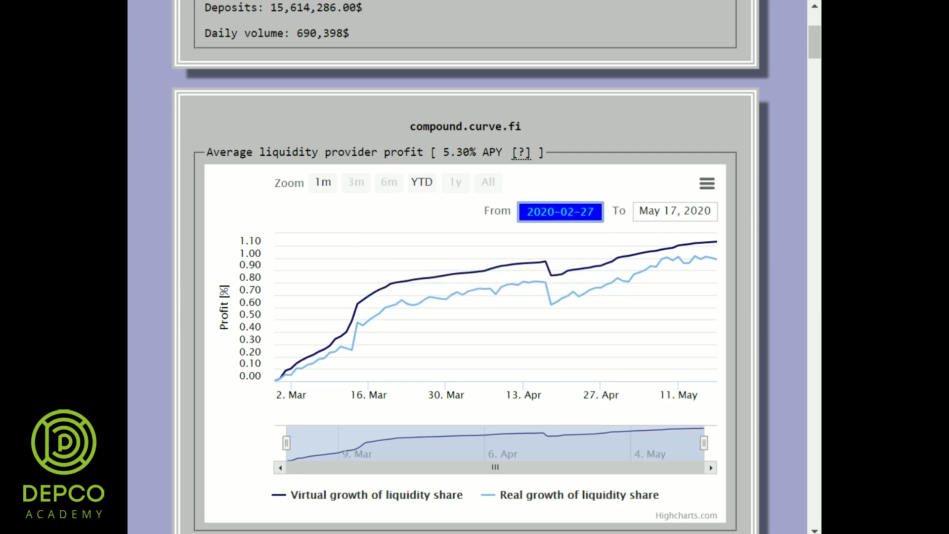
{"action": "key", "text": "Return"}
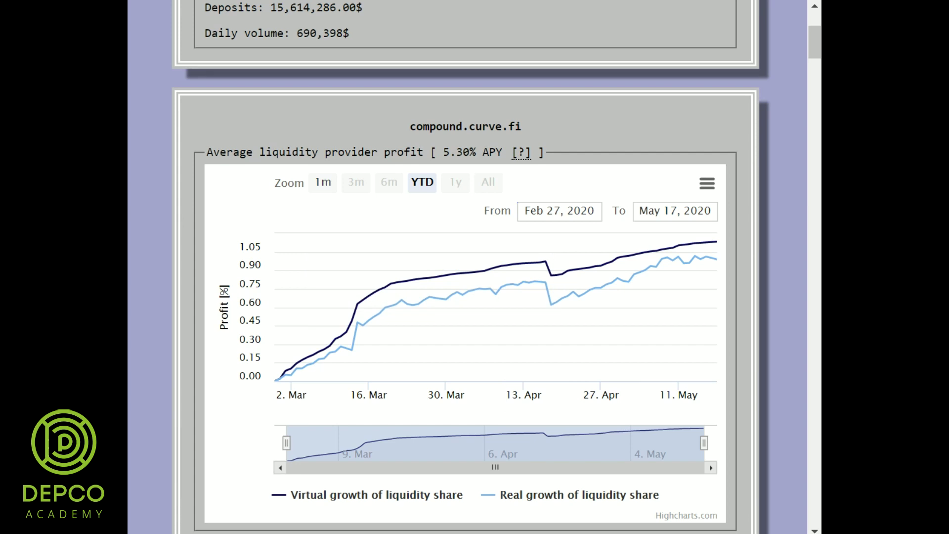
- Examine the profit charts, recent APYs, currency reserves and fees of the compound and usdt pools
{"action": "scroll", "coordinate": [617, 297], "scroll_direction": "down", "scroll_amount": 3}
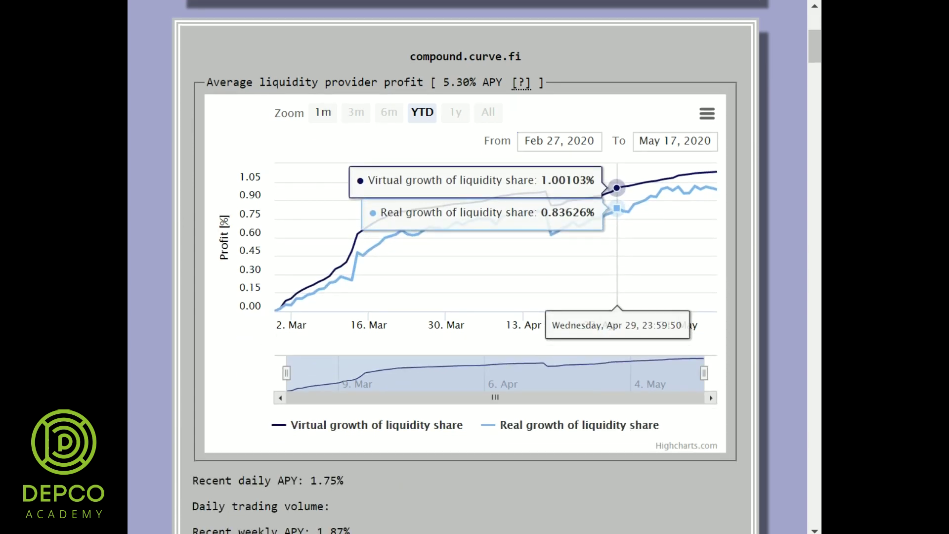
{"action": "scroll", "coordinate": [496, 267], "scroll_direction": "down", "scroll_amount": 3}
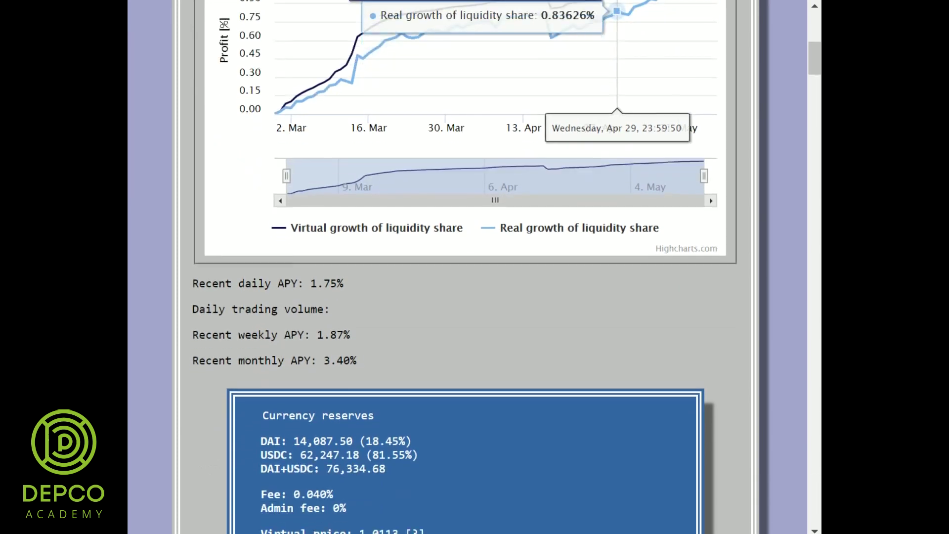
{"action": "scroll", "coordinate": [496, 267], "scroll_direction": "down", "scroll_amount": 3}
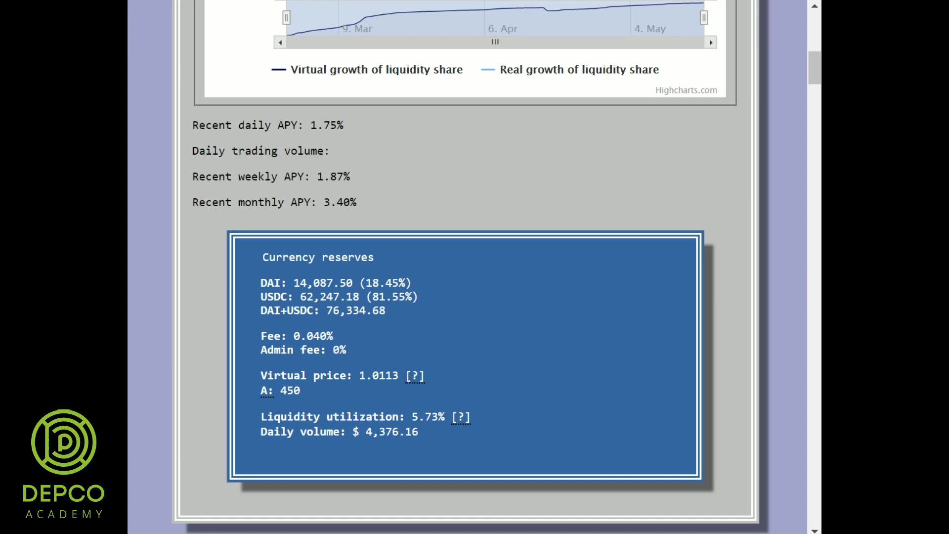
{"action": "scroll", "coordinate": [497, 266], "scroll_direction": "down", "scroll_amount": 4}
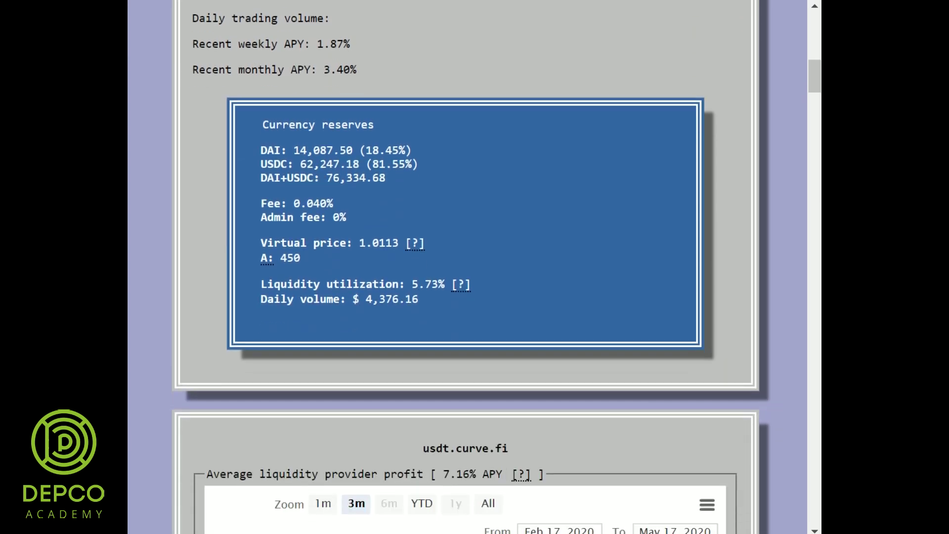
{"action": "scroll", "coordinate": [497, 267], "scroll_direction": "down", "scroll_amount": 1}
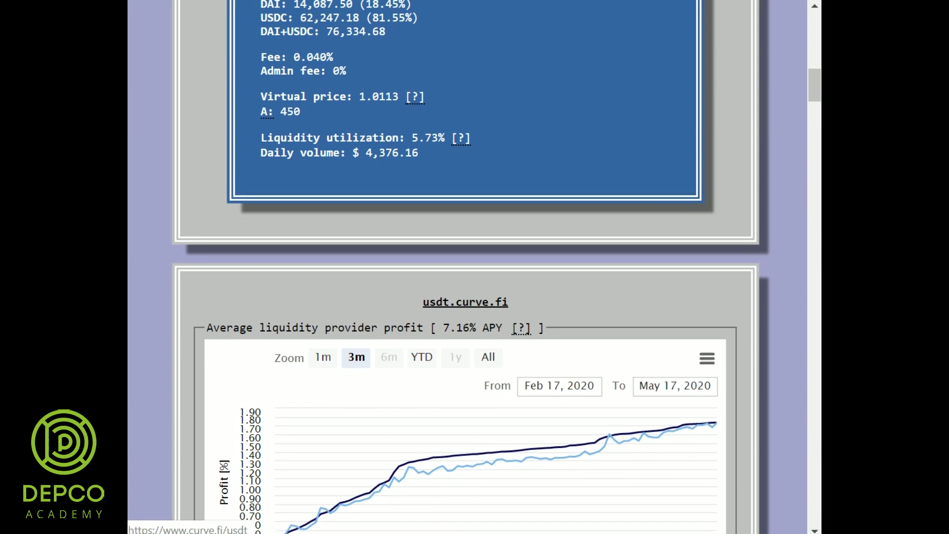
{"action": "scroll", "coordinate": [496, 267], "scroll_direction": "down", "scroll_amount": 4}
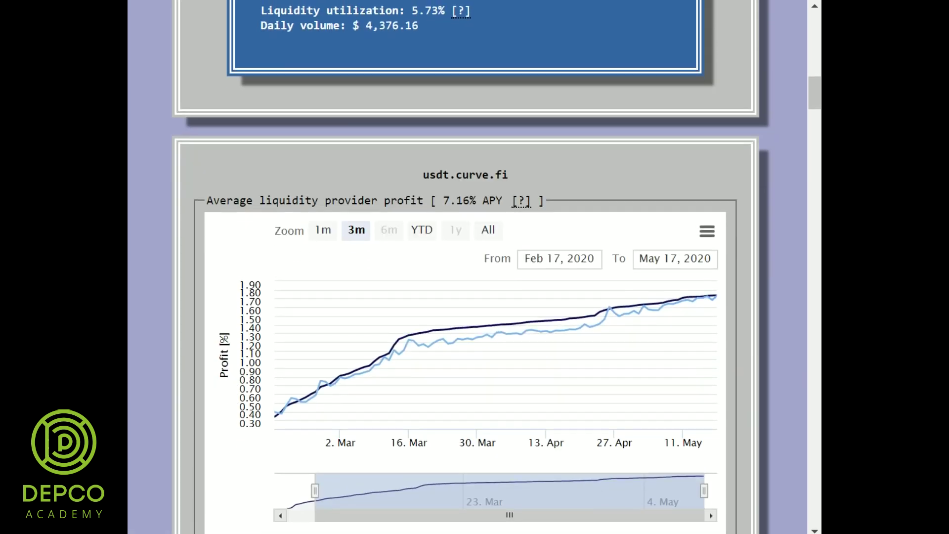
{"action": "scroll", "coordinate": [497, 267], "scroll_direction": "down", "scroll_amount": 4}
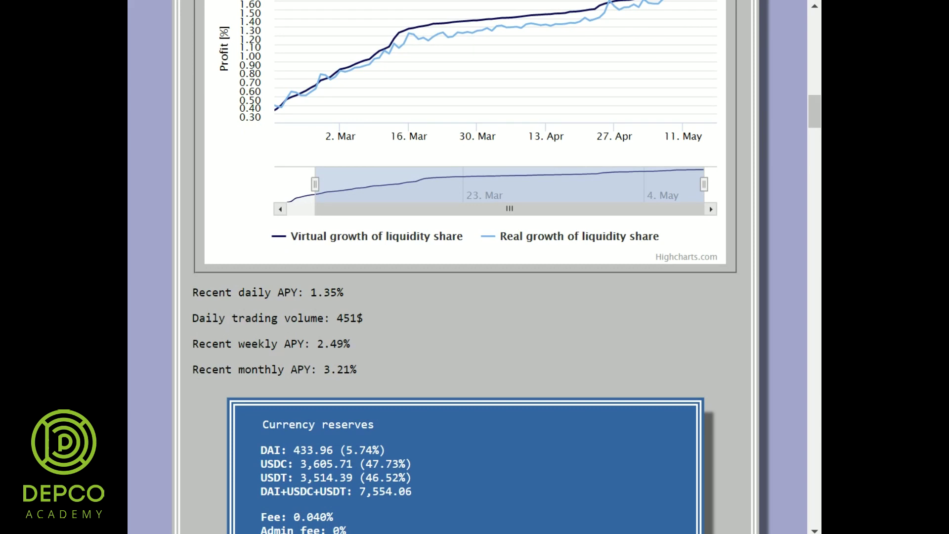
{"action": "scroll", "coordinate": [497, 267], "scroll_direction": "down", "scroll_amount": 3}
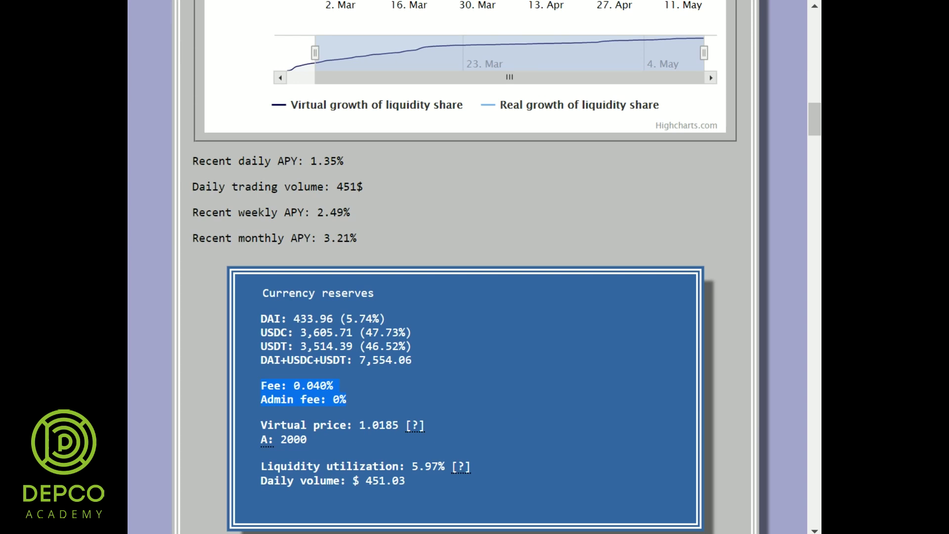
- Review the profit charts, APYs and currency reserves of the y and busd pools, continuing to the old susd pool
{"action": "scroll", "coordinate": [465, 267], "scroll_direction": "down", "scroll_amount": 8}
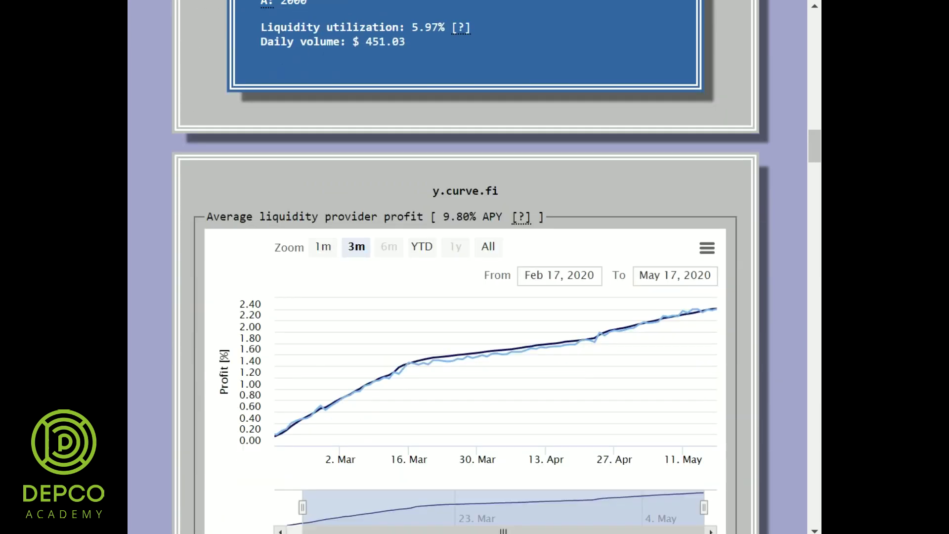
{"action": "scroll", "coordinate": [464, 267], "scroll_direction": "down", "scroll_amount": 7}
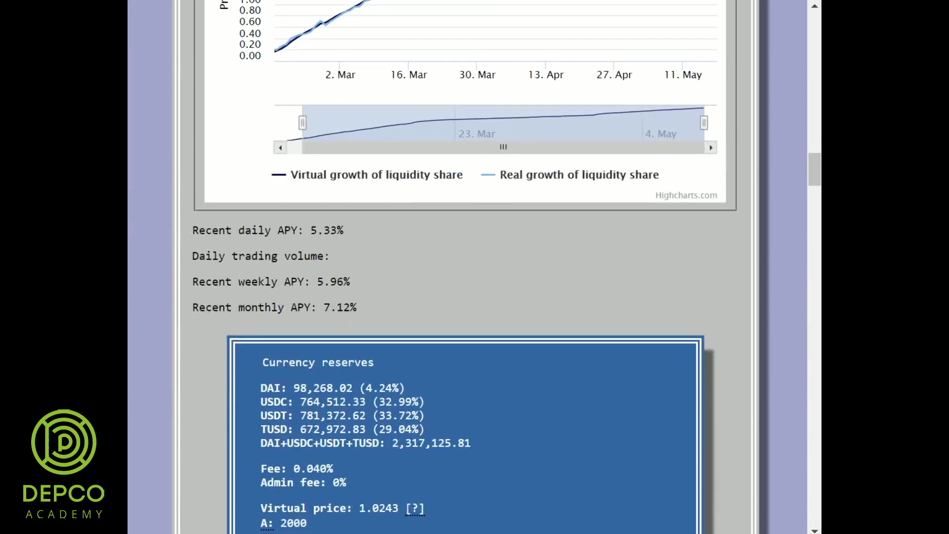
{"action": "scroll", "coordinate": [464, 266], "scroll_direction": "down", "scroll_amount": 4}
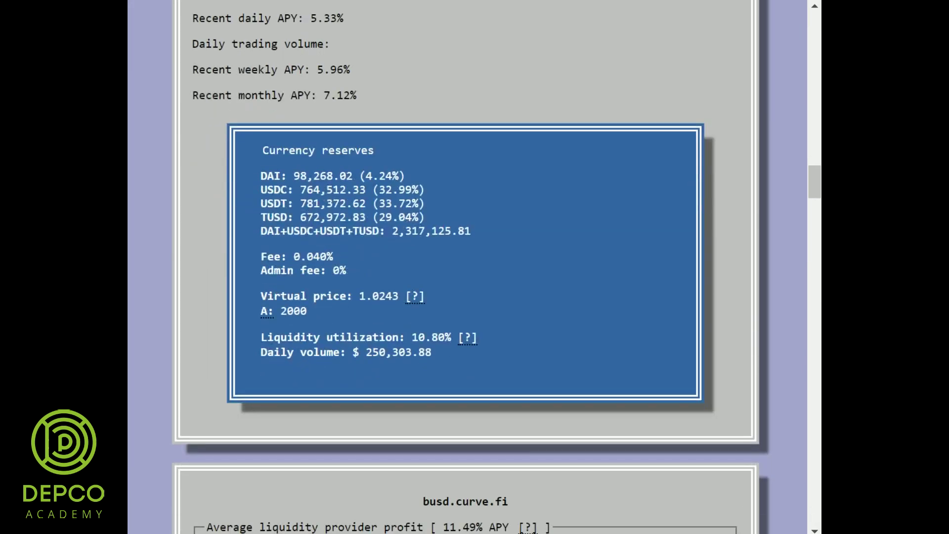
{"action": "scroll", "coordinate": [465, 267], "scroll_direction": "down", "scroll_amount": 10}
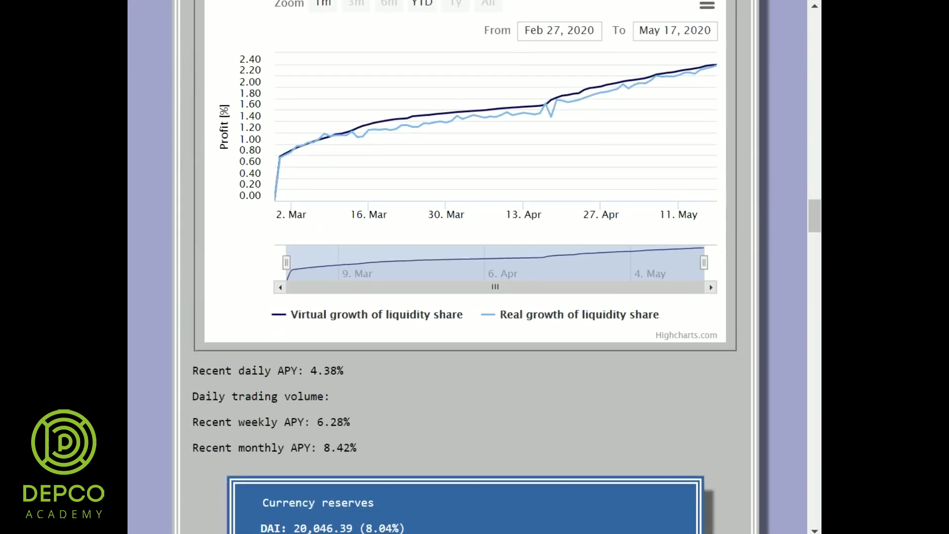
{"action": "scroll", "coordinate": [465, 267], "scroll_direction": "down", "scroll_amount": 15}
{"action": "scroll", "coordinate": [465, 267], "scroll_direction": "up", "scroll_amount": 20}
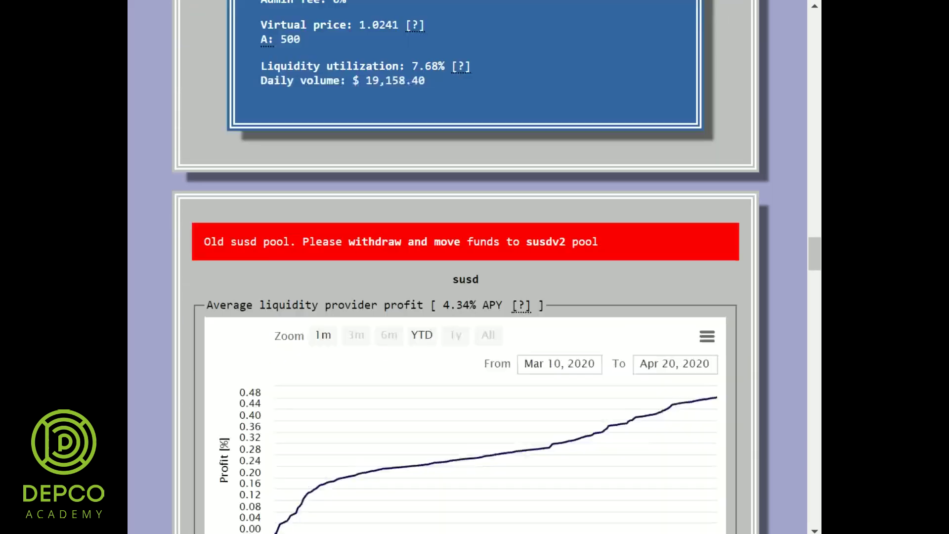
- Open the Daily stats page and examine the chart of daily APY and trading volume per pool
{"action": "scroll", "coordinate": [465, 267], "scroll_direction": "up", "scroll_amount": 15}
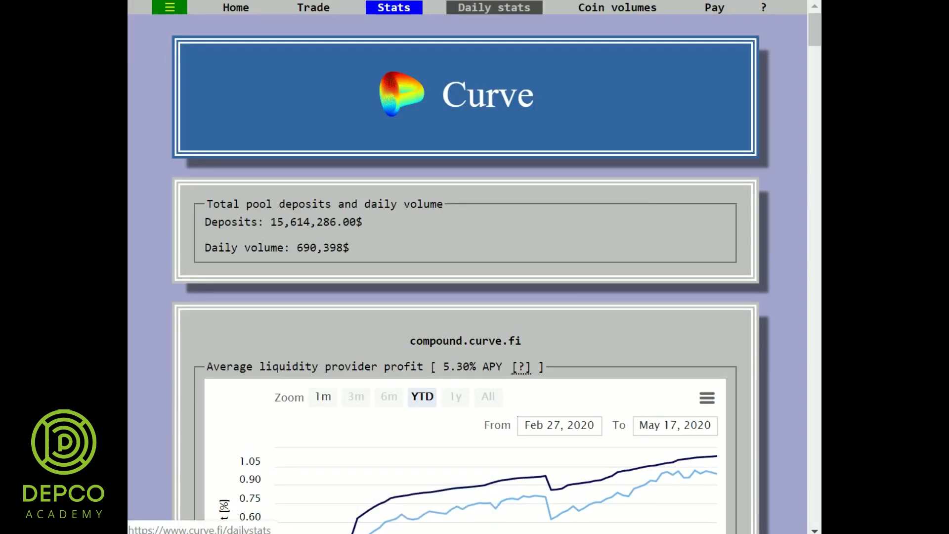
{"action": "left_click", "coordinate": [495, 7]}
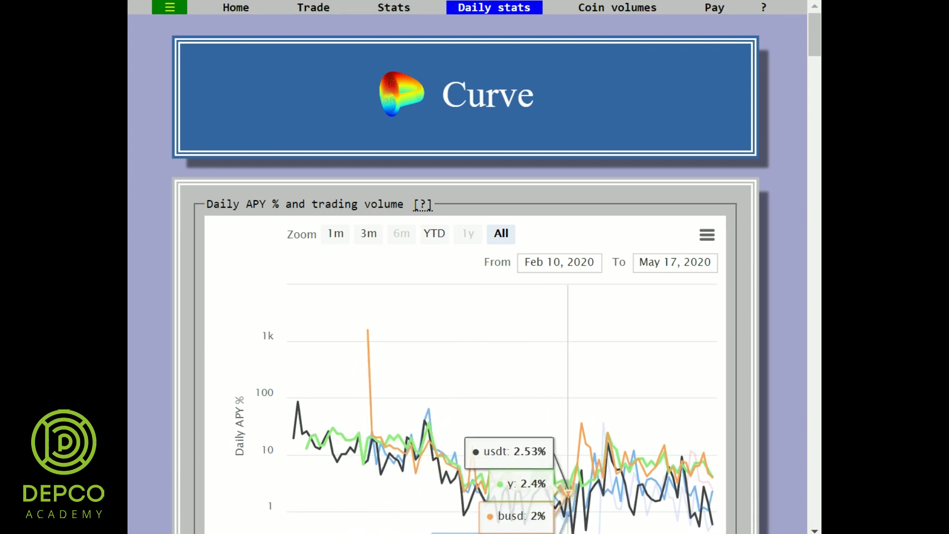
{"action": "scroll", "coordinate": [624, 395], "scroll_direction": "down", "scroll_amount": 7}
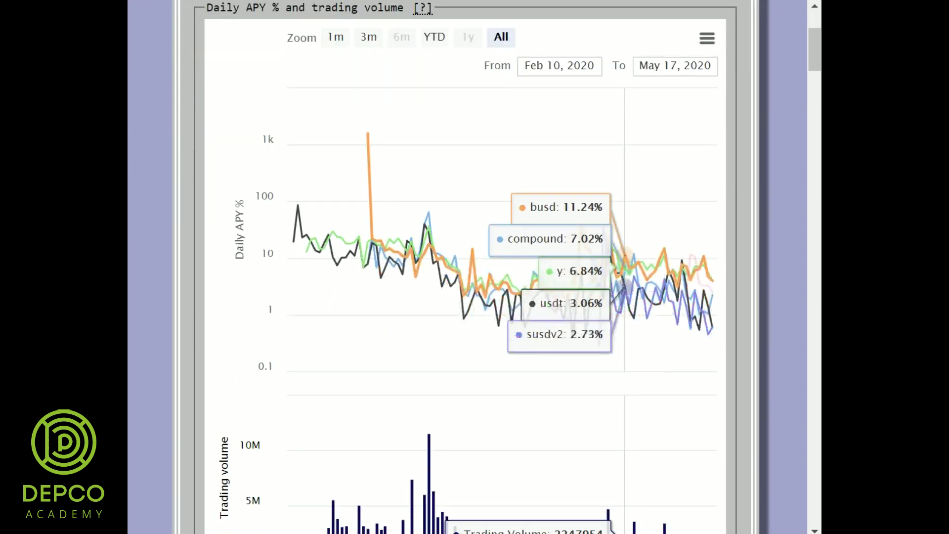
{"action": "scroll", "coordinate": [624, 346], "scroll_direction": "down", "scroll_amount": 3}
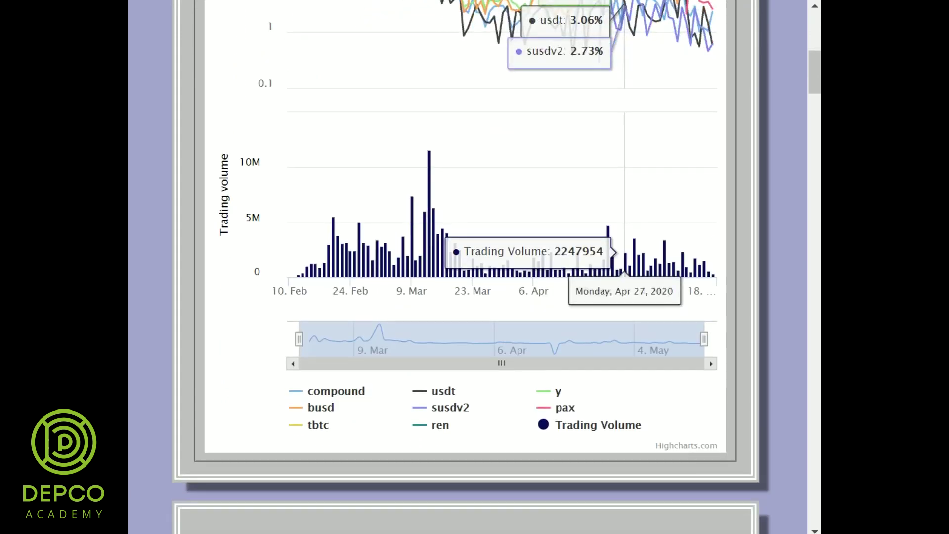
- Open the Coin volumes page and examine the daily volume per coin and last week's share of trading volume
{"action": "scroll", "coordinate": [624, 346], "scroll_direction": "up", "scroll_amount": 7}
{"action": "scroll", "coordinate": [624, 346], "scroll_direction": "up", "scroll_amount": 3}
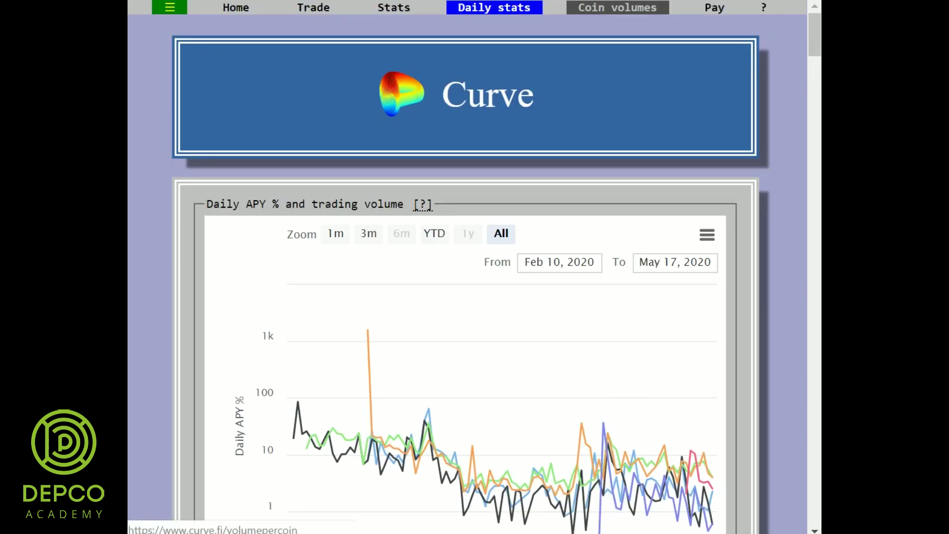
{"action": "left_click", "coordinate": [617, 7]}
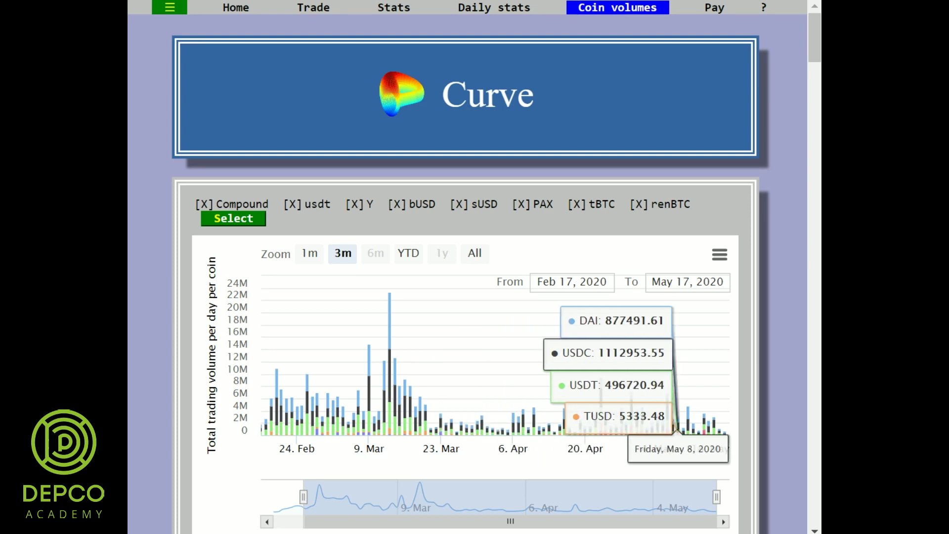
{"action": "scroll", "coordinate": [497, 261], "scroll_direction": "down", "scroll_amount": 8}
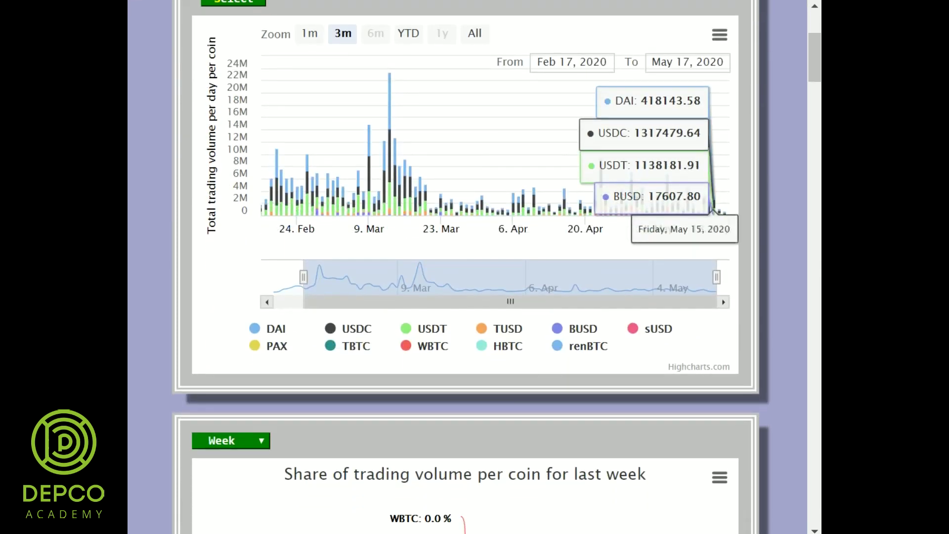
{"action": "scroll", "coordinate": [497, 261], "scroll_direction": "down", "scroll_amount": 3}
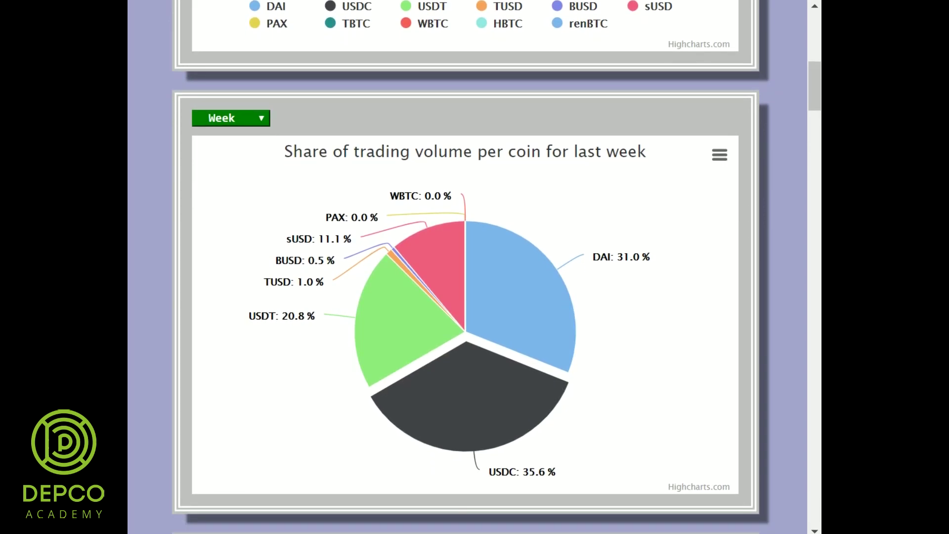
{"action": "scroll", "coordinate": [496, 267], "scroll_direction": "down", "scroll_amount": 6}
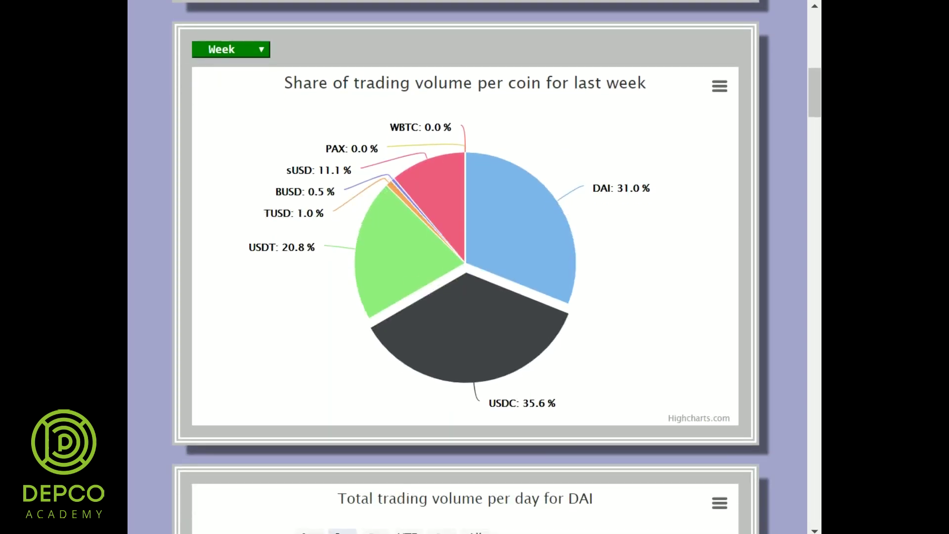
- Examine the total daily trading volume charts for DAI and USDC
{"action": "scroll", "coordinate": [497, 266], "scroll_direction": "down", "scroll_amount": 3}
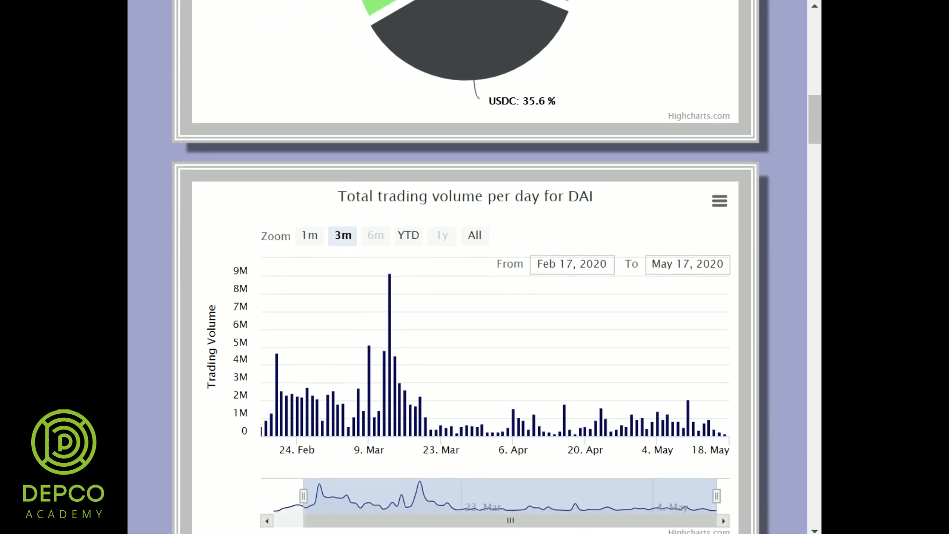
{"action": "scroll", "coordinate": [497, 267], "scroll_direction": "down", "scroll_amount": 3}
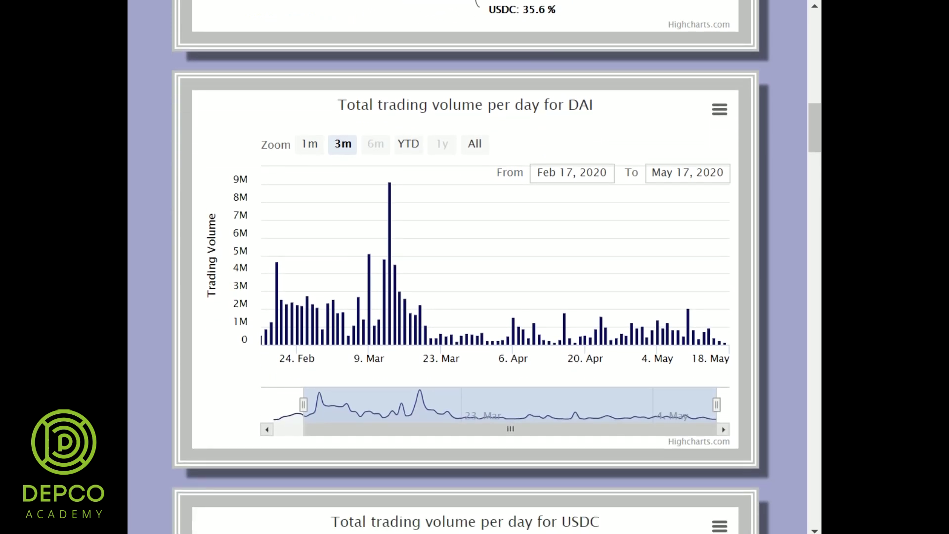
{"action": "scroll", "coordinate": [496, 267], "scroll_direction": "down", "scroll_amount": 5}
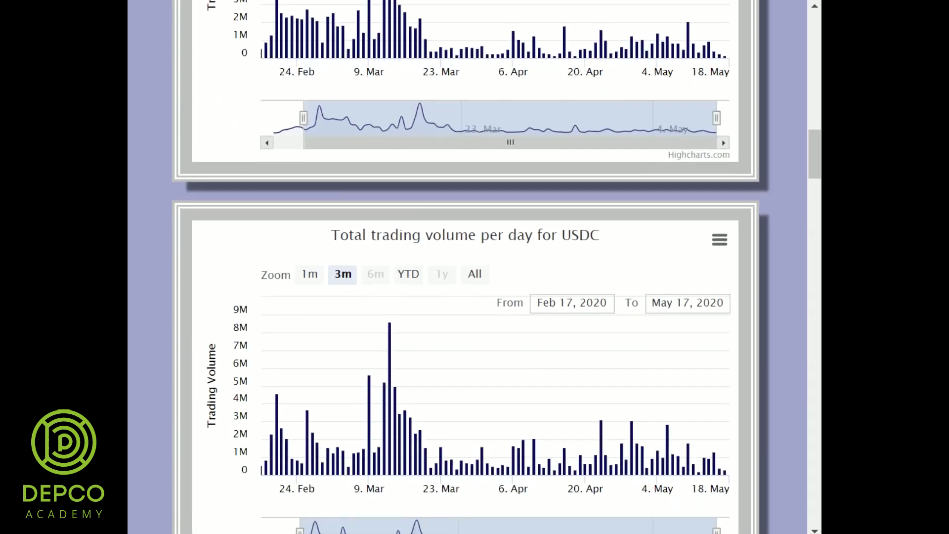
{"action": "scroll", "coordinate": [496, 266], "scroll_direction": "down", "scroll_amount": 4}
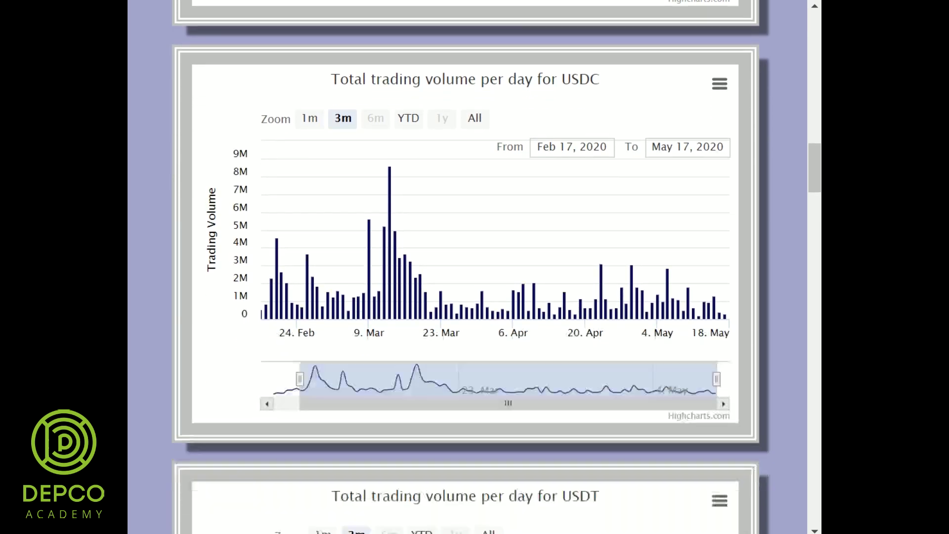
- Examine the total daily trading volume charts for USDT, TUSD and BUSD, and return to the start of the Coin volumes page
{"action": "scroll", "coordinate": [497, 267], "scroll_direction": "down", "scroll_amount": 5}
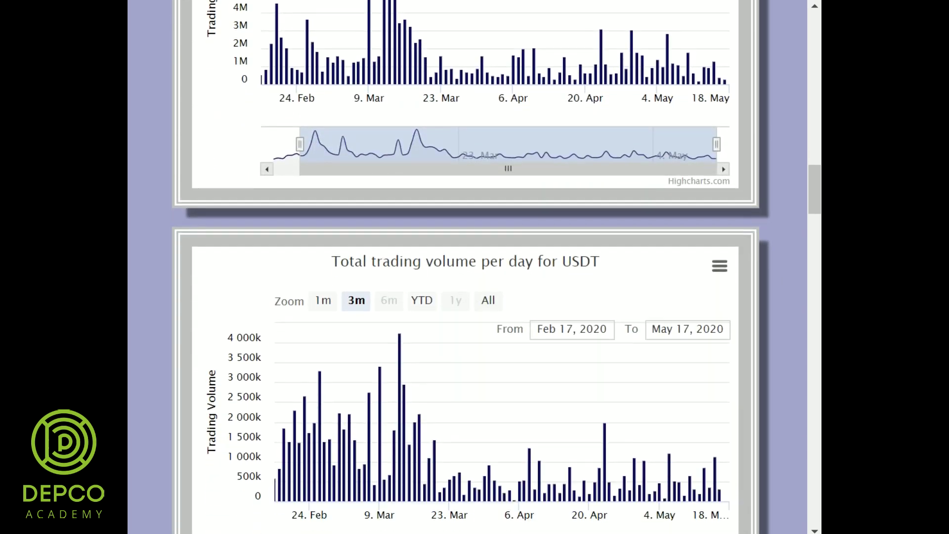
{"action": "scroll", "coordinate": [496, 267], "scroll_direction": "down", "scroll_amount": 4}
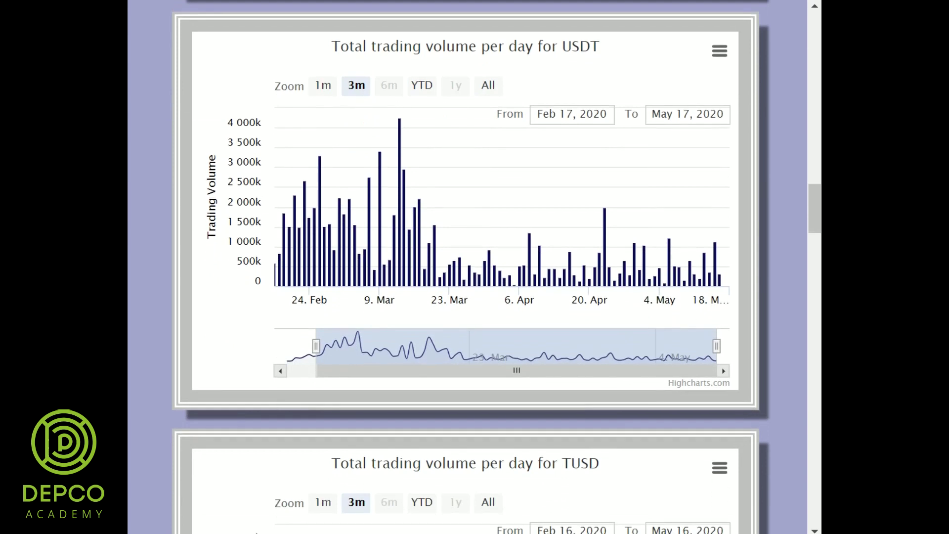
{"action": "scroll", "coordinate": [496, 267], "scroll_direction": "down", "scroll_amount": 6}
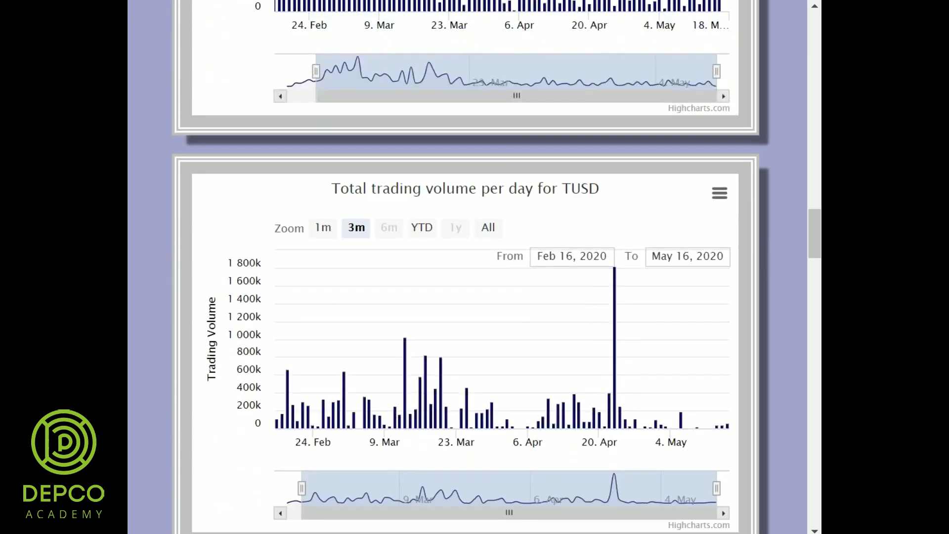
{"action": "scroll", "coordinate": [496, 267], "scroll_direction": "down", "scroll_amount": 4}
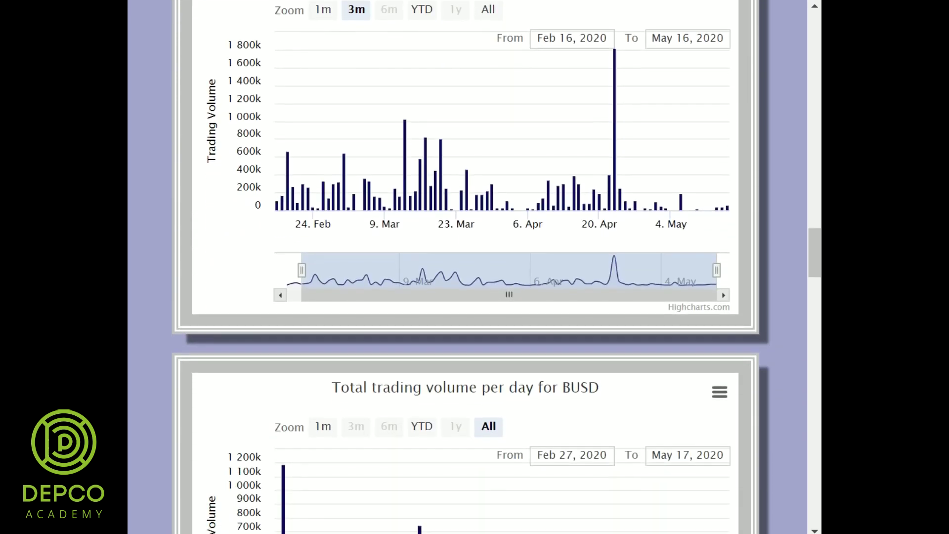
{"action": "scroll", "coordinate": [497, 267], "scroll_direction": "down", "scroll_amount": 5}
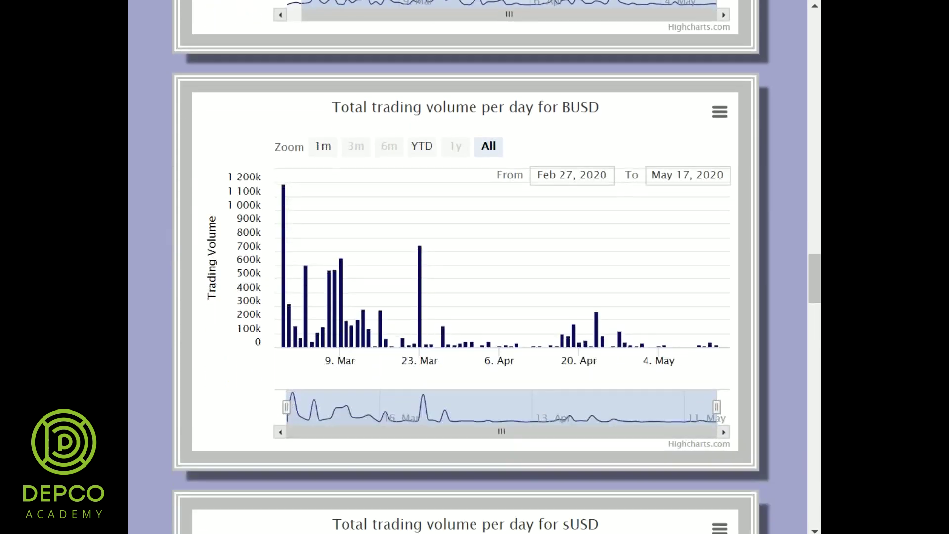
{"action": "scroll", "coordinate": [496, 267], "scroll_direction": "up", "scroll_amount": 20}
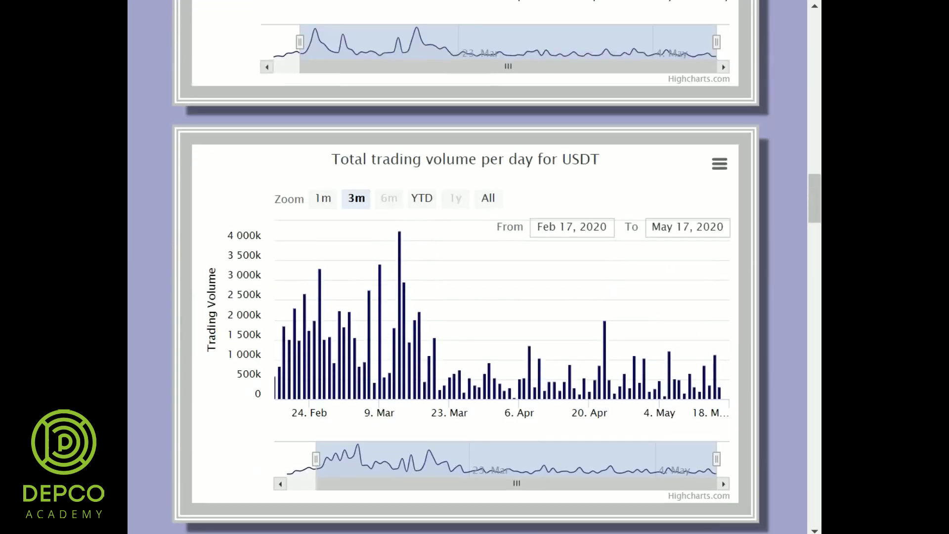
{"action": "scroll", "coordinate": [496, 267], "scroll_direction": "up", "scroll_amount": 4}
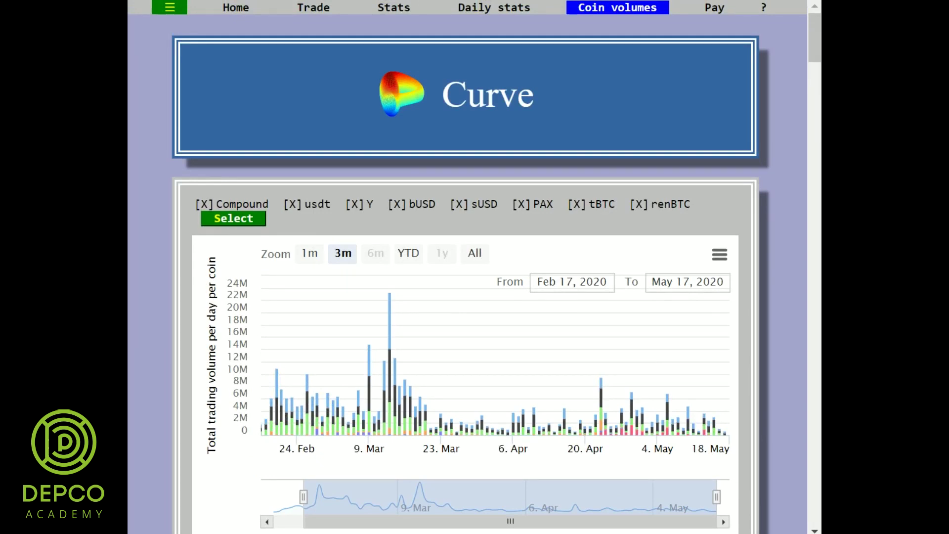
- View the Pay page's form for paying in USD with Curve tokens, and return to the Home page
{"action": "left_click", "coordinate": [714, 7]}
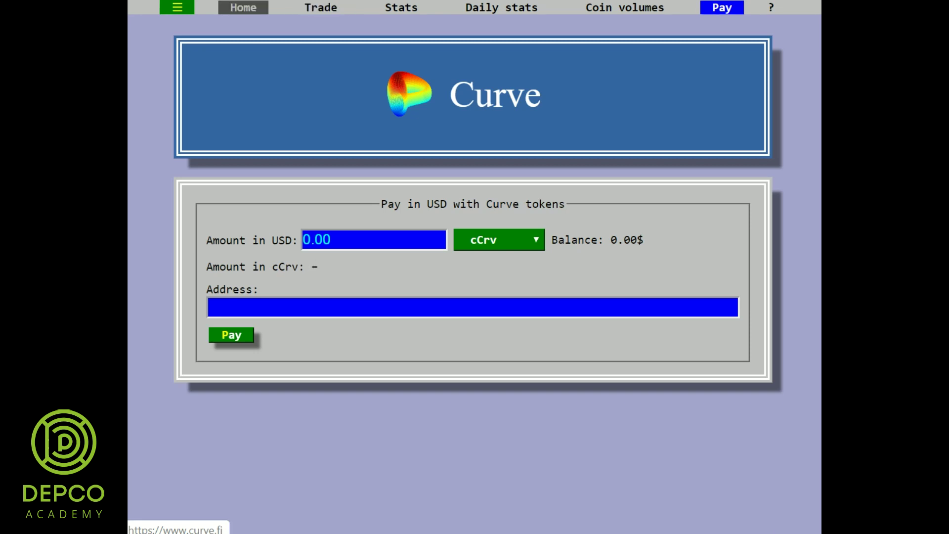
{"action": "left_click", "coordinate": [243, 8]}
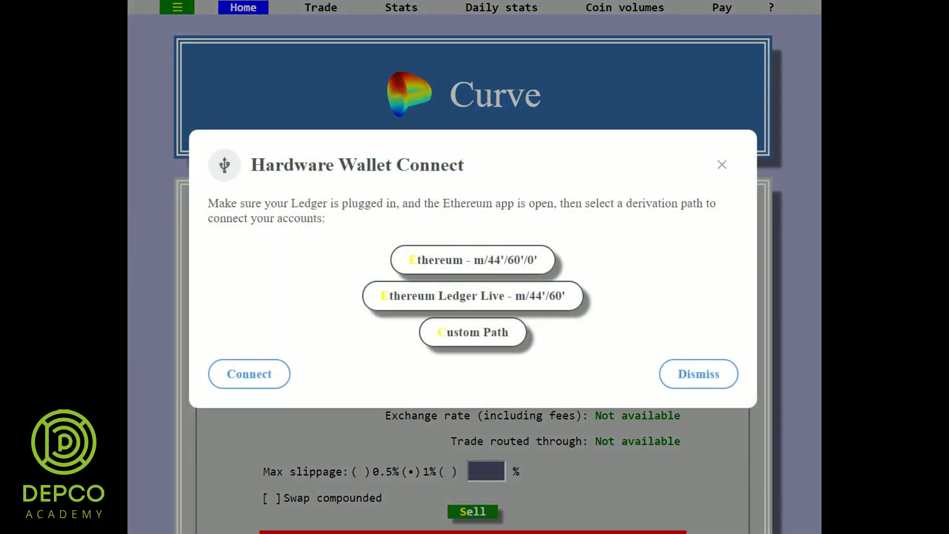